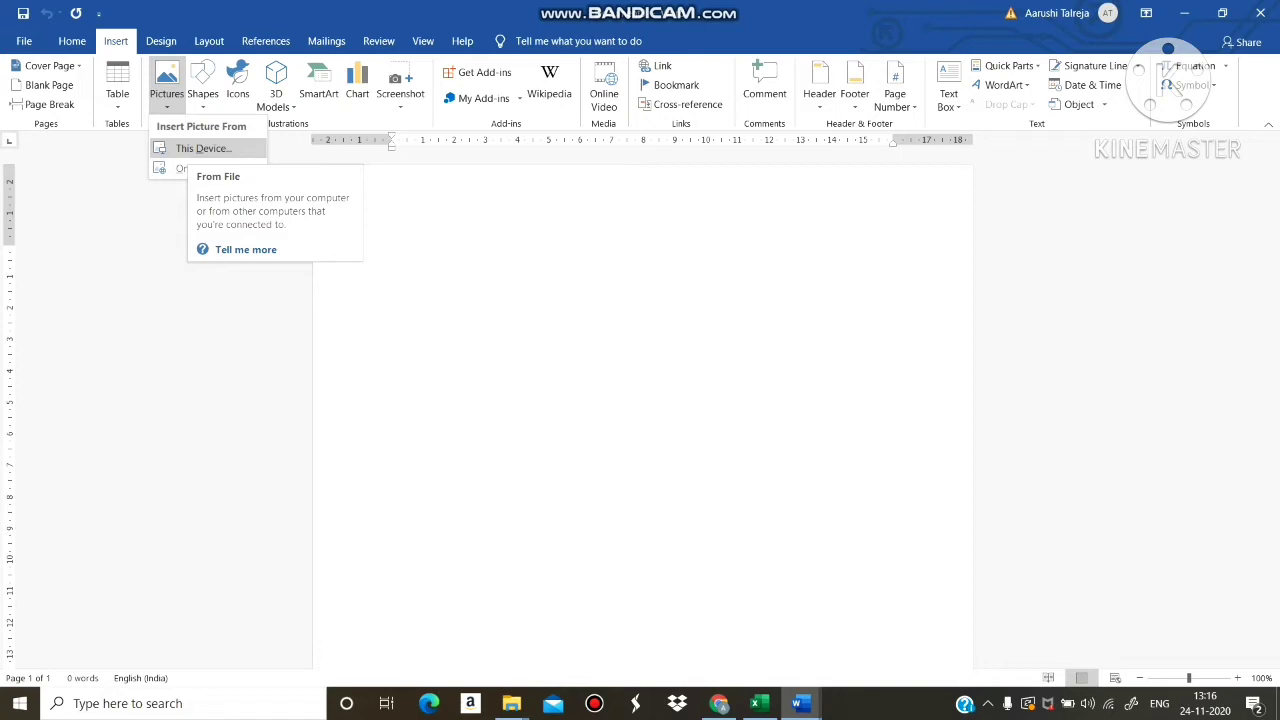
# Step: Insert the picture "image 1" from the Desktop folder into the blank document
pyautogui.click(203, 148)
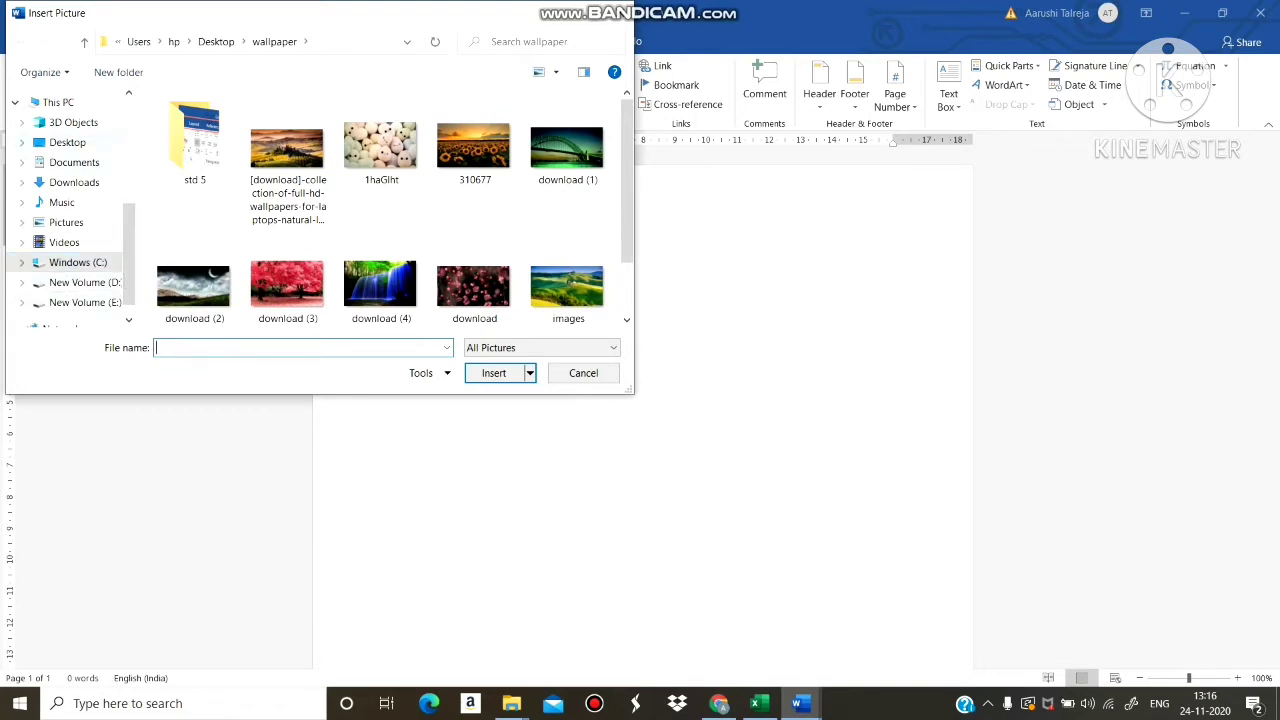
pyautogui.click(67, 142)
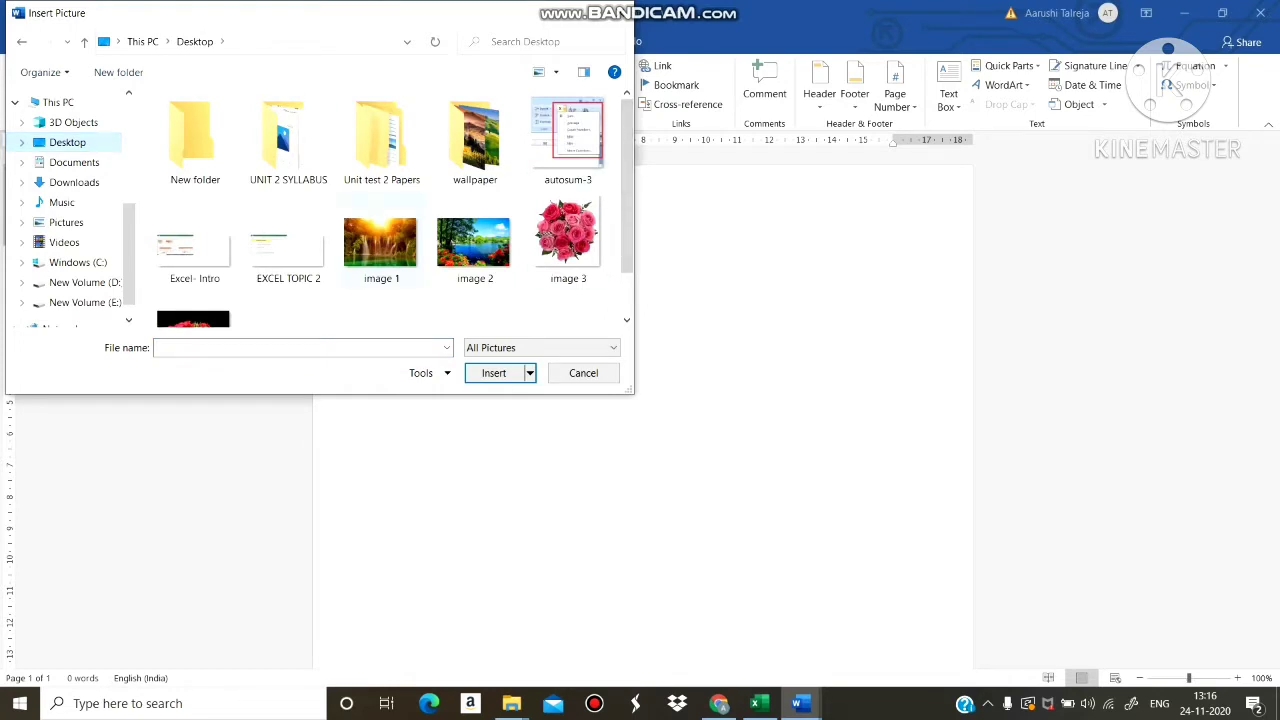
pyautogui.click(368, 250)
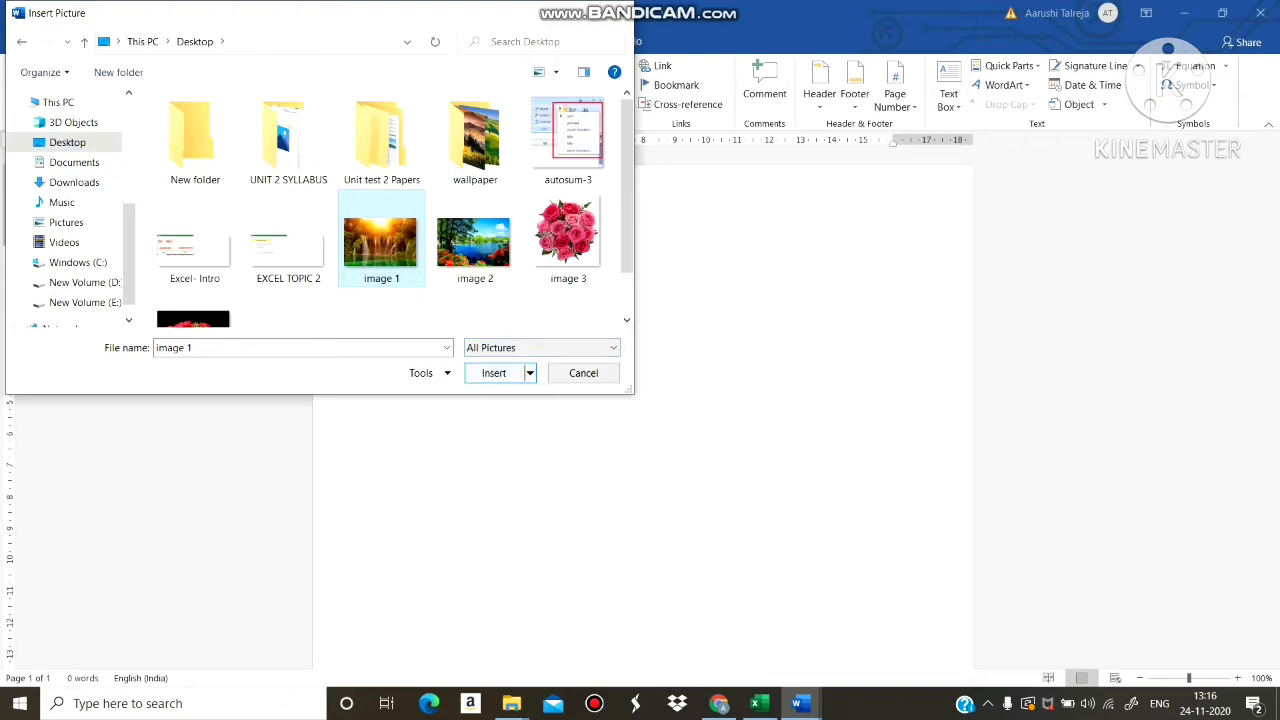
pyautogui.doubleClick(392, 251)
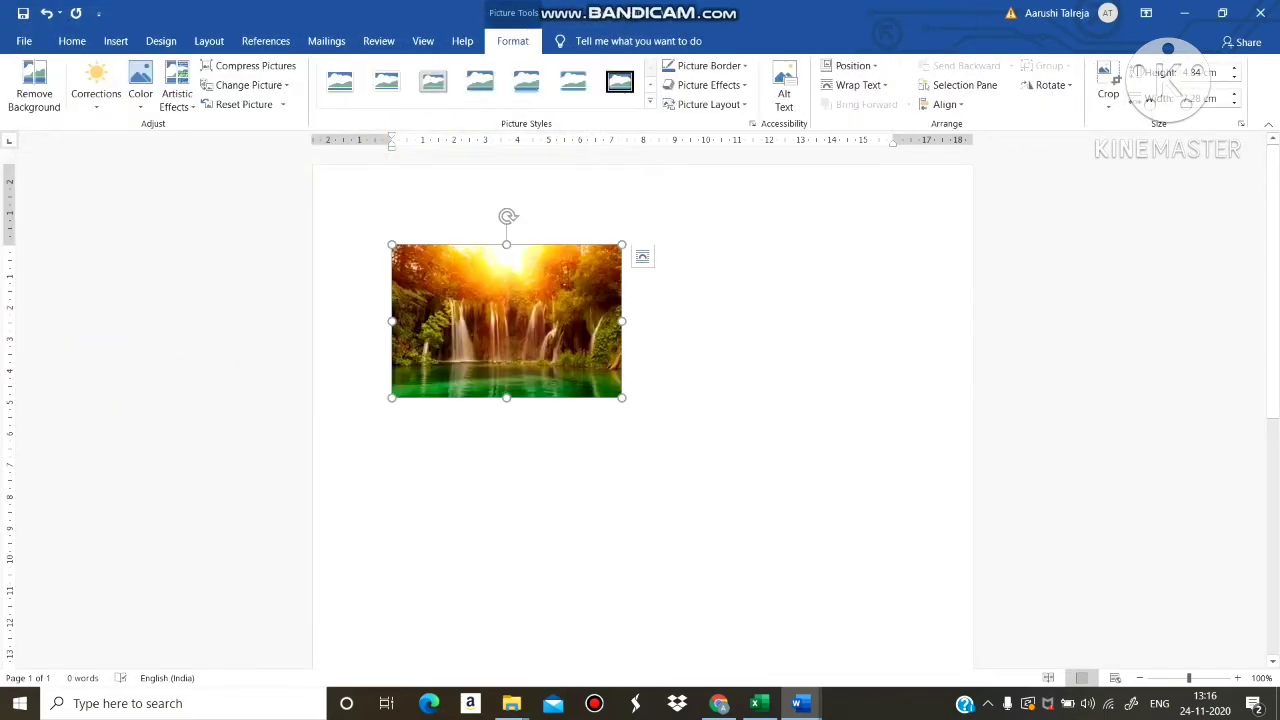
# Step: Resize the waterfall picture proportionally to about 6.9 by 10.4 cm and start a new line below it
pyautogui.moveTo(622, 398); pyautogui.dragTo(740, 476)
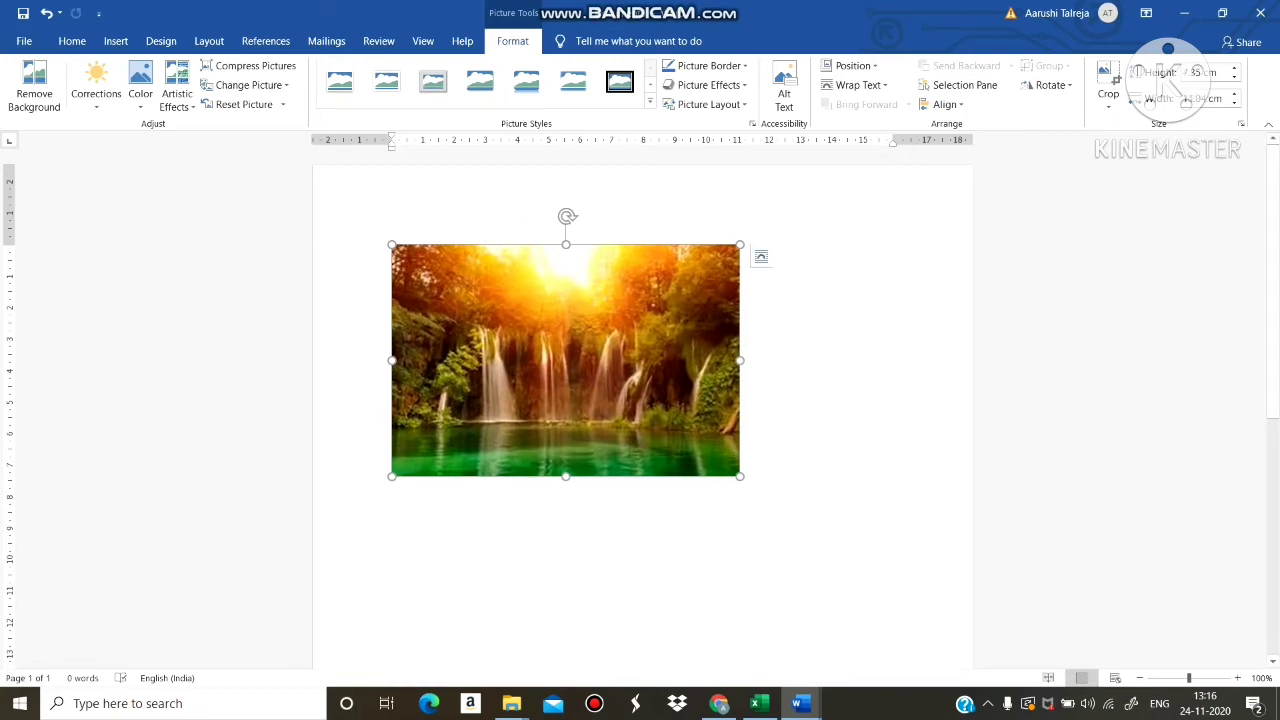
pyautogui.moveTo(567, 216)
pyautogui.mouseDown()
pyautogui.moveTo(631, 266)
pyautogui.moveTo(531, 277)
pyautogui.moveTo(628, 266)
pyautogui.moveTo(547, 275)
pyautogui.moveTo(583, 229)
pyautogui.moveTo(567, 216)
pyautogui.mouseUp()
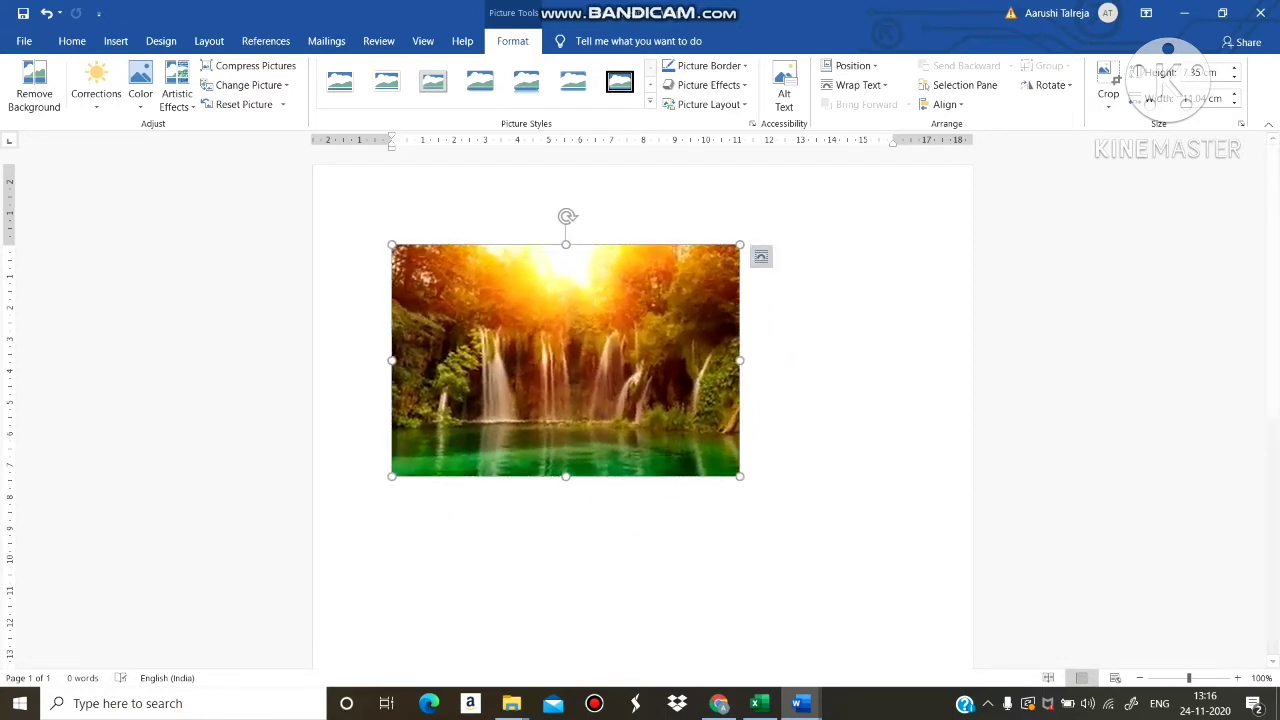
pyautogui.moveTo(740, 476); pyautogui.dragTo(718, 462)
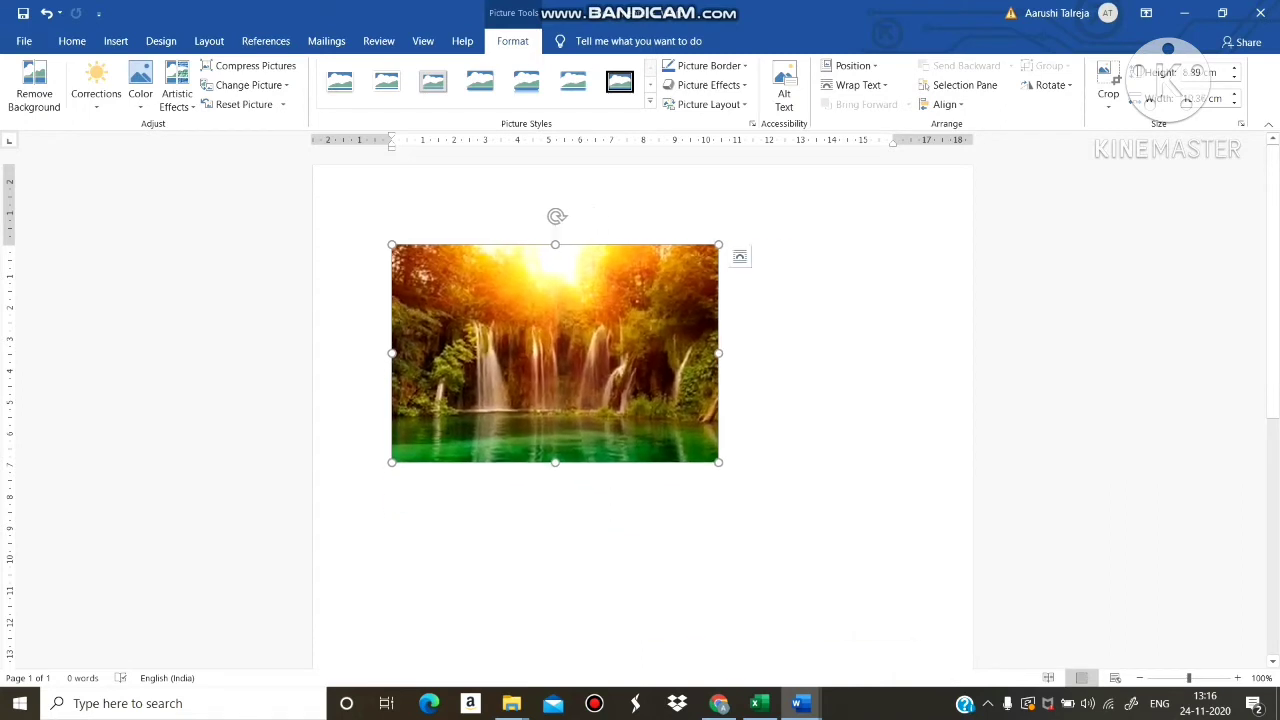
pyautogui.click(730, 453)
pyautogui.press('Return')
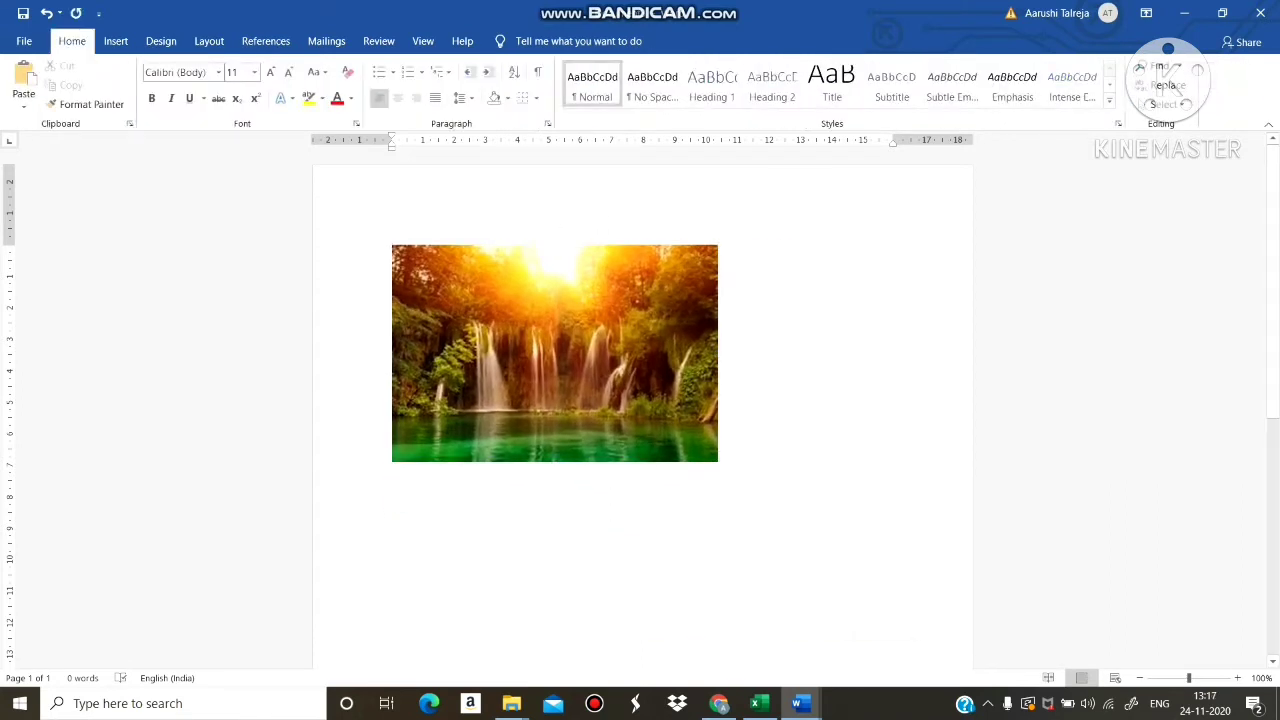
# Step: Insert the picture "image 3" from the Desktop folder on the line below the waterfall
pyautogui.click(115, 41)
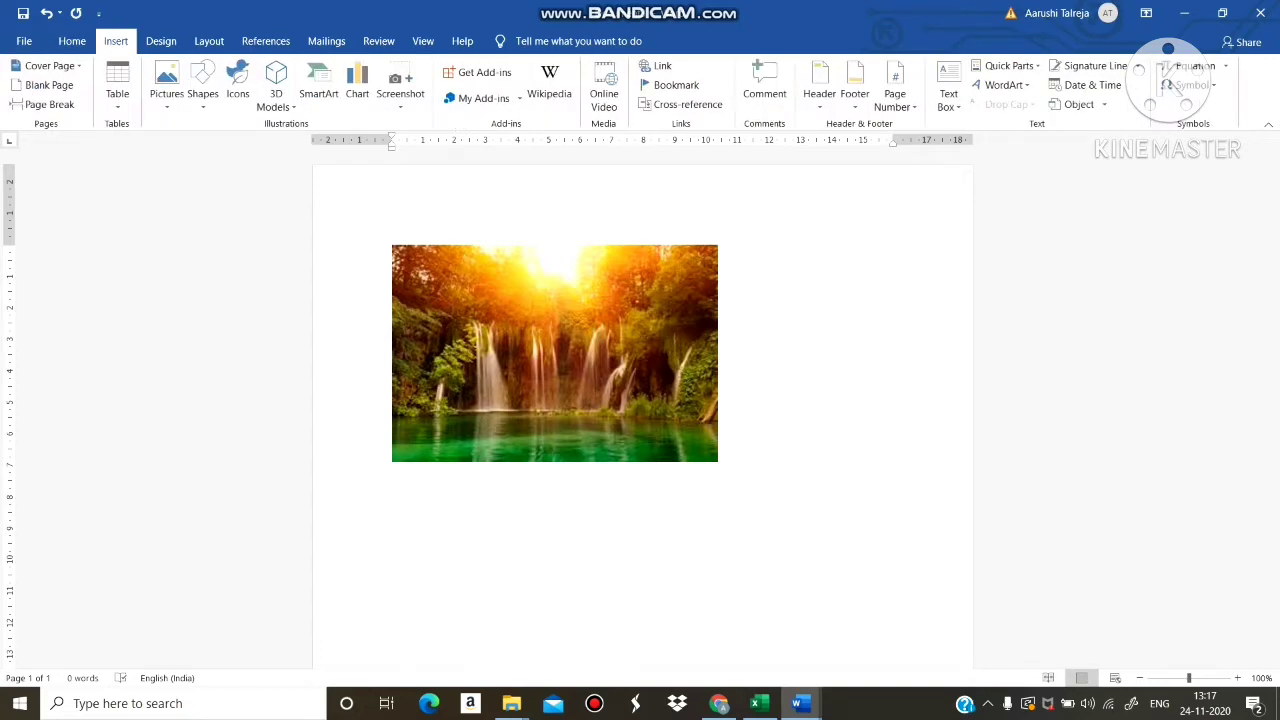
pyautogui.click(166, 88)
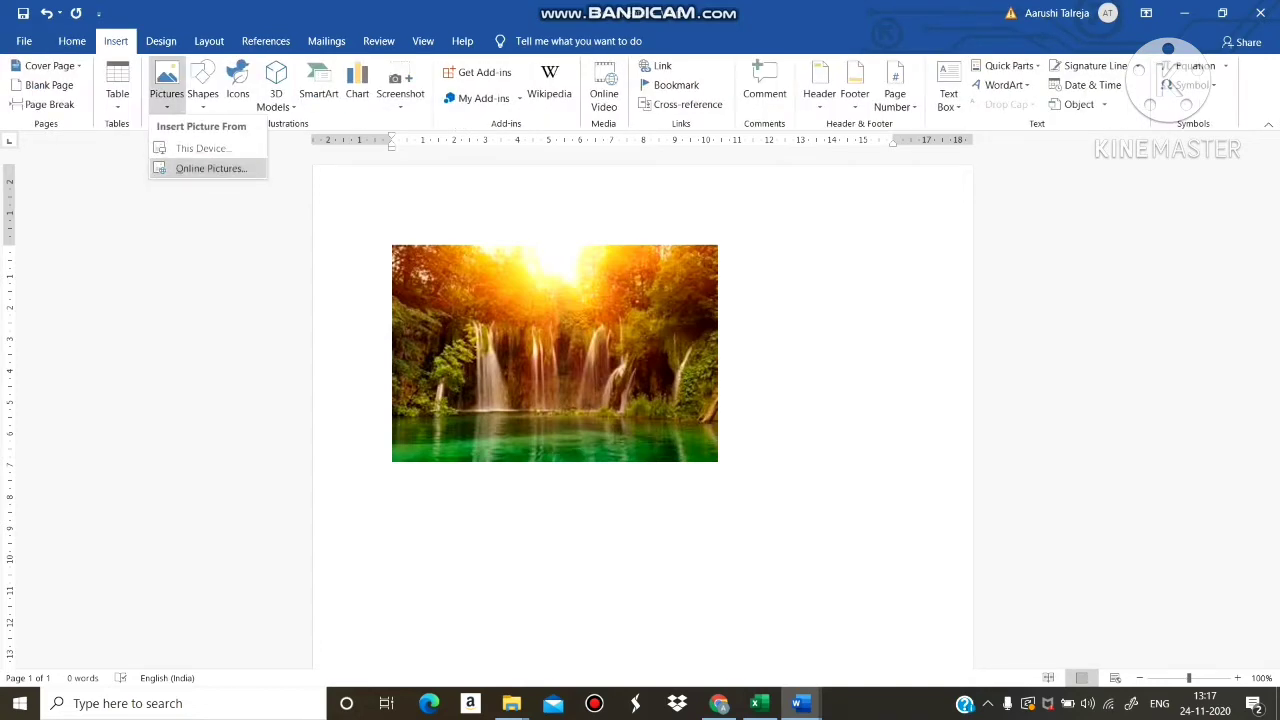
pyautogui.click(204, 148)
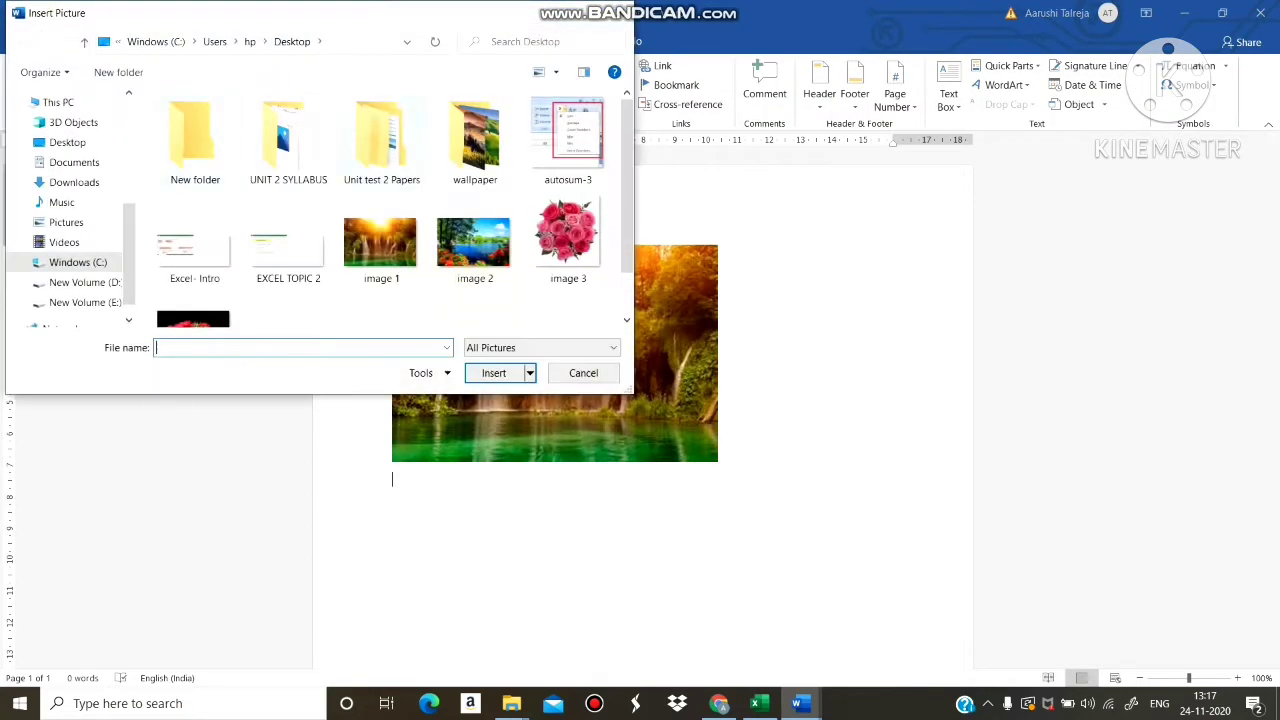
pyautogui.click(568, 238)
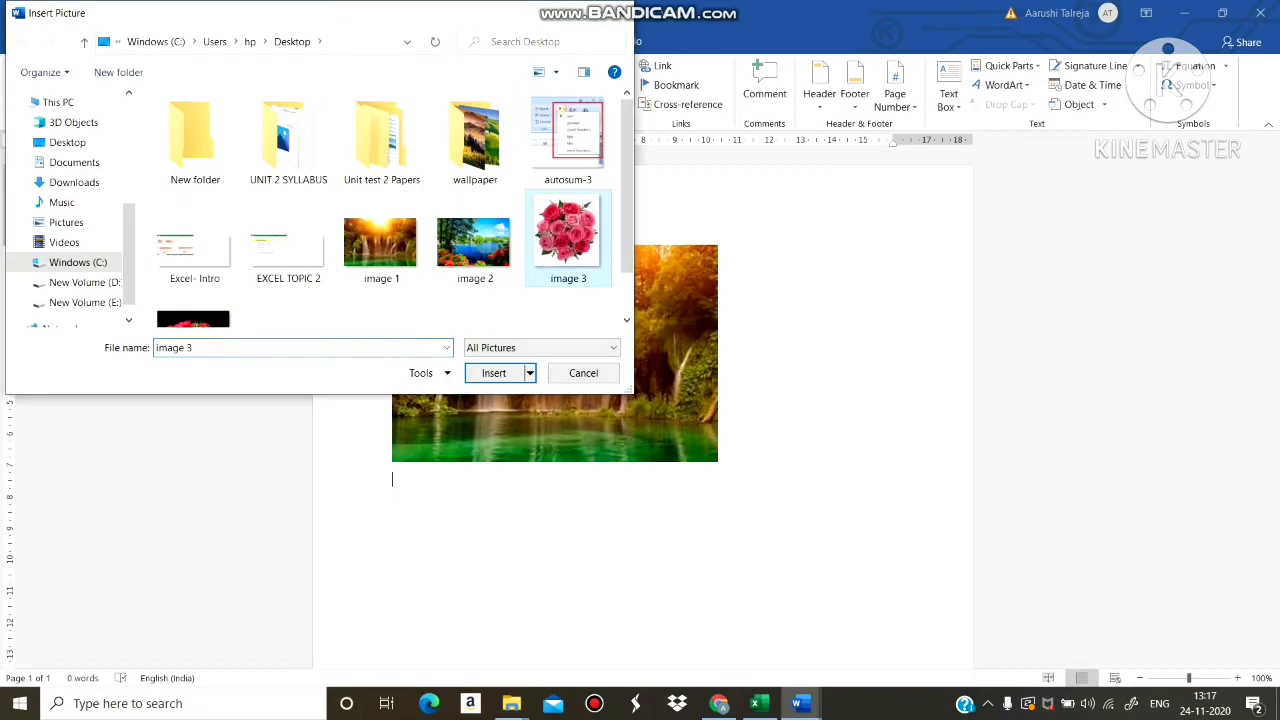
pyautogui.click(494, 372)
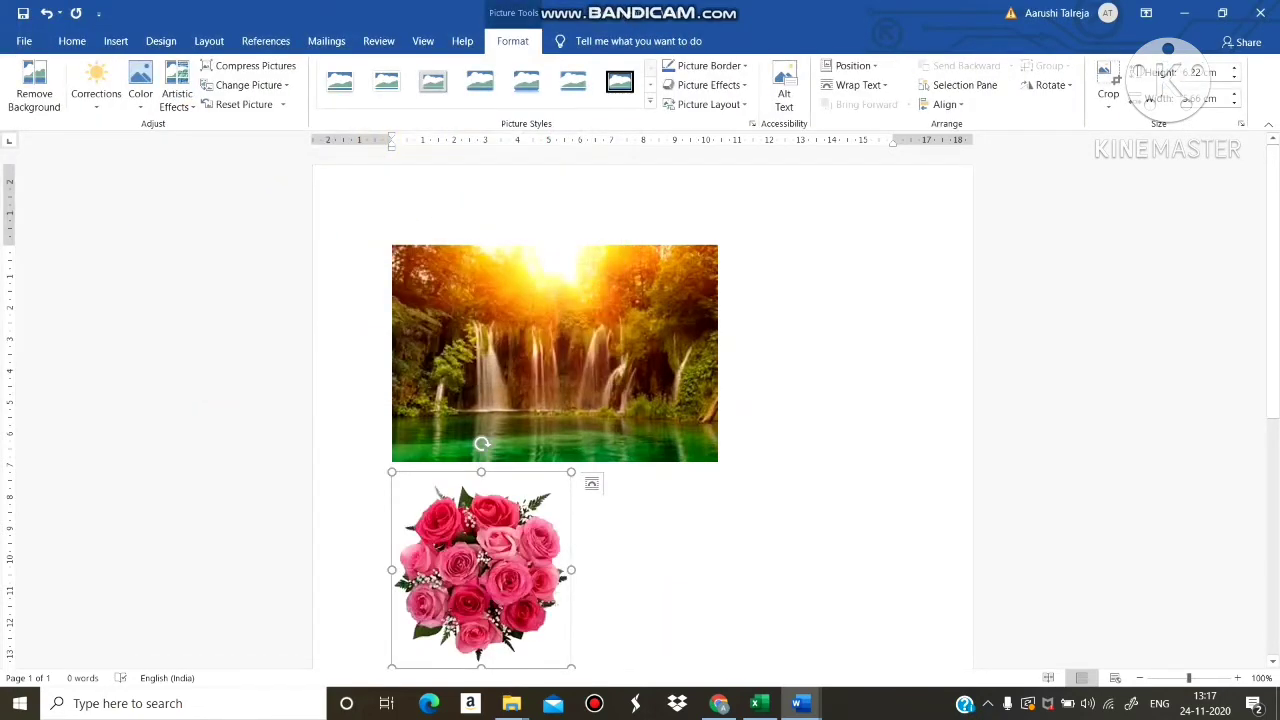
# Step: Enlarge the rose bouquet picture proportionally to about 9.5 cm high and place the text cursor after it
pyautogui.moveTo(1272, 290); pyautogui.dragTo(1272, 353)
pyautogui.moveTo(484, 454); pyautogui.dragTo(500, 462)
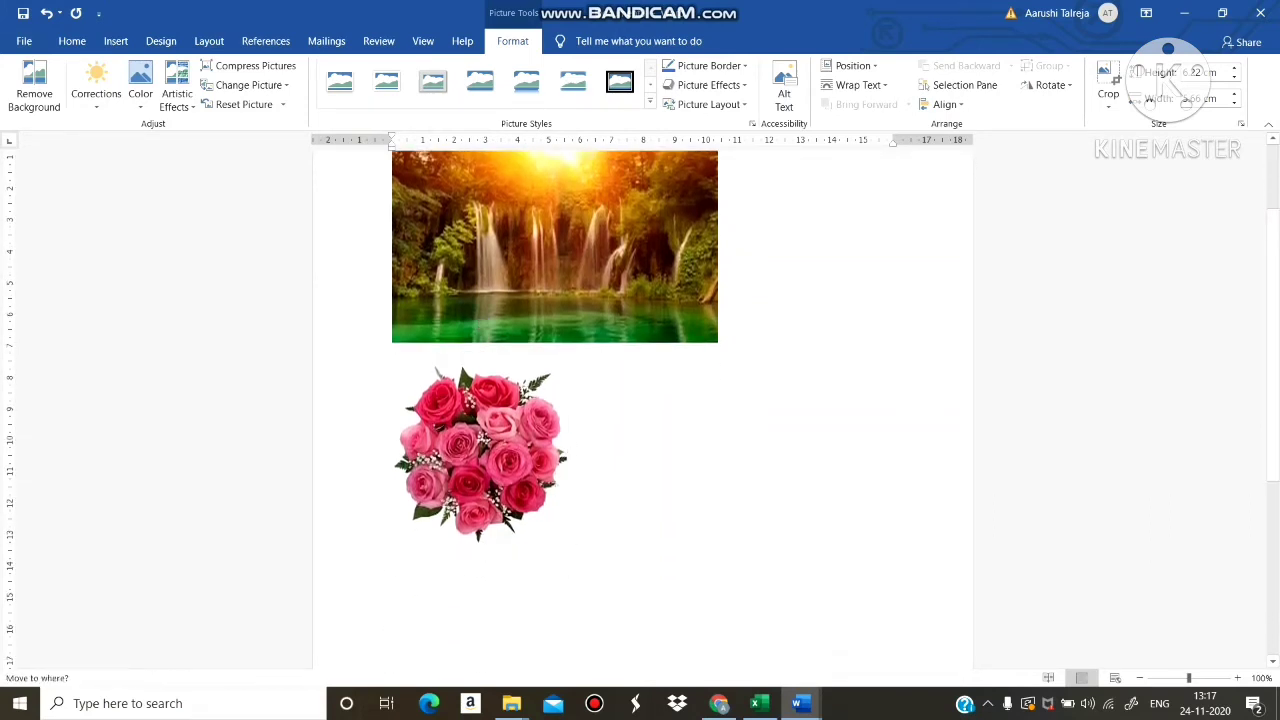
pyautogui.press('Escape')
pyautogui.moveTo(571, 549); pyautogui.dragTo(665, 652)
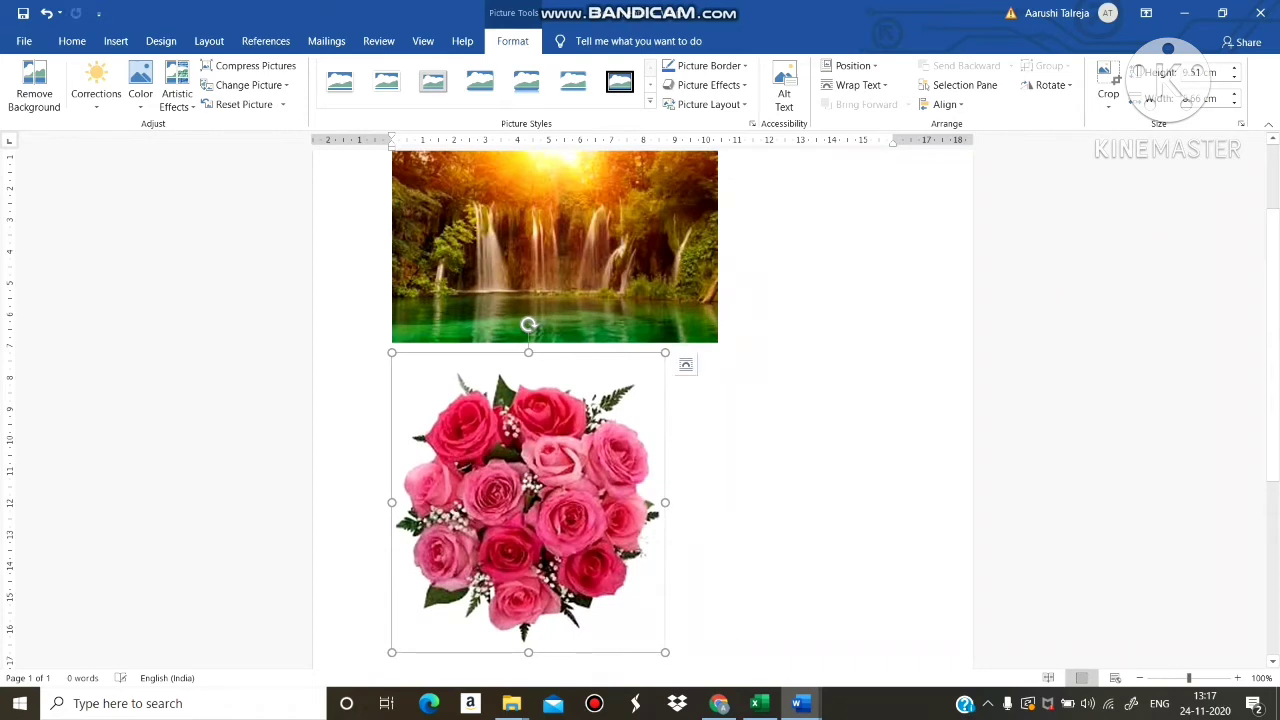
pyautogui.click(665, 647)
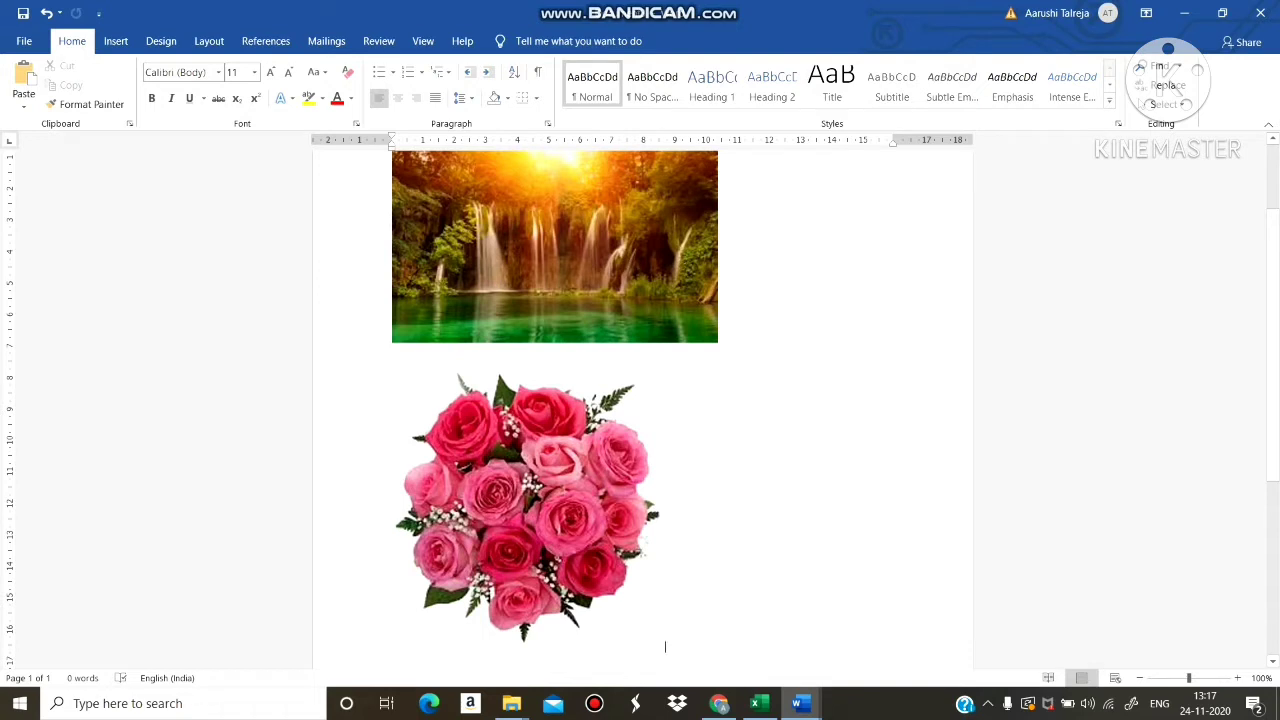
# Step: Insert the first picture from the online Dog category, a Labrador on a green background, after the roses
pyautogui.click(116, 41)
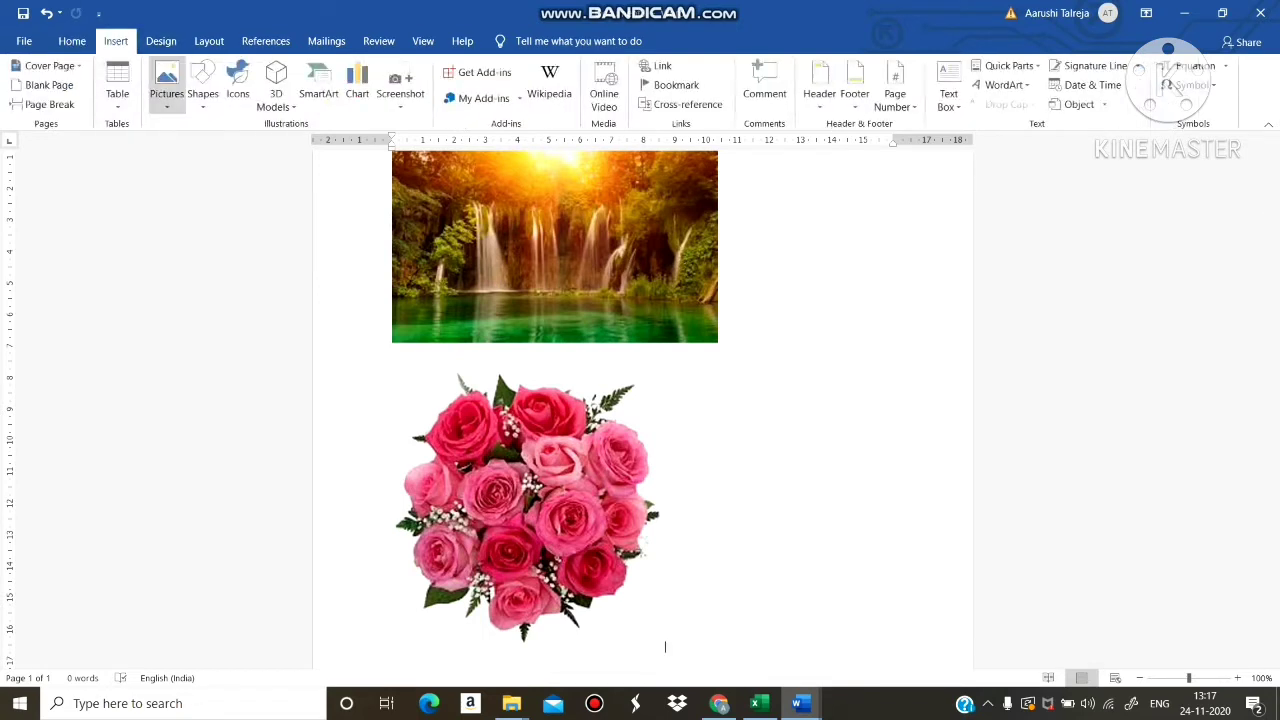
pyautogui.click(167, 88)
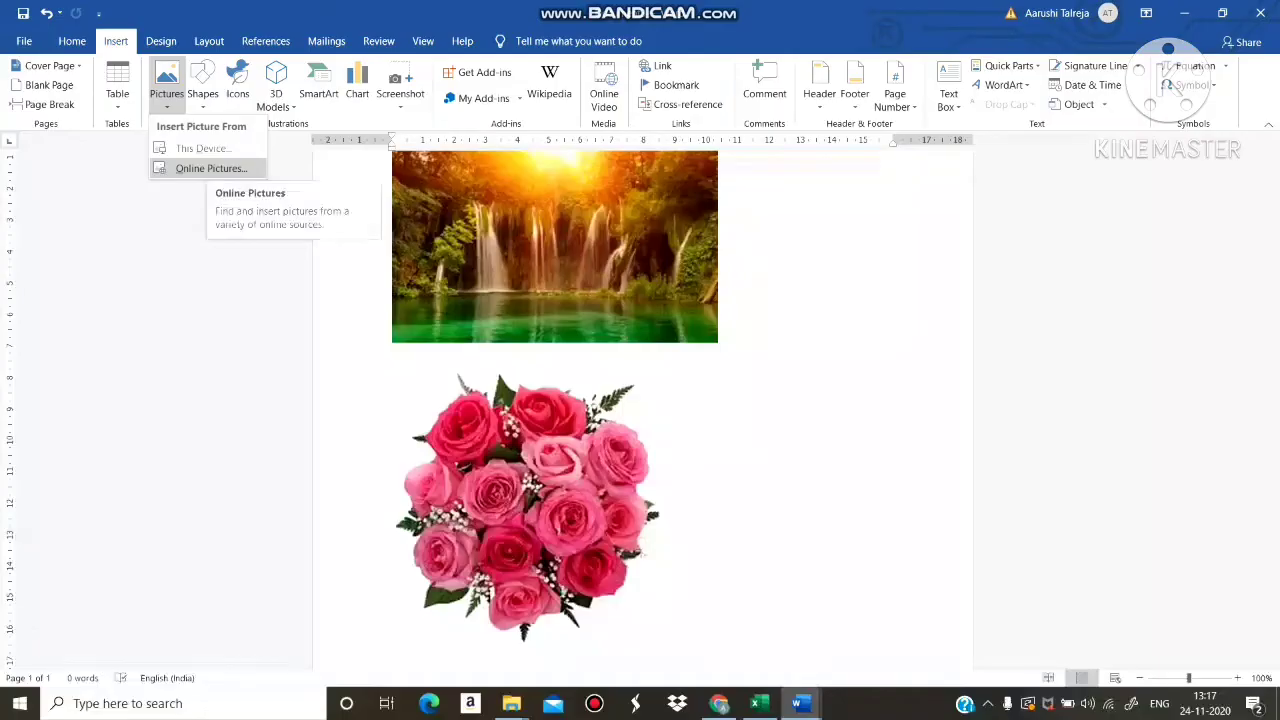
pyautogui.click(205, 168)
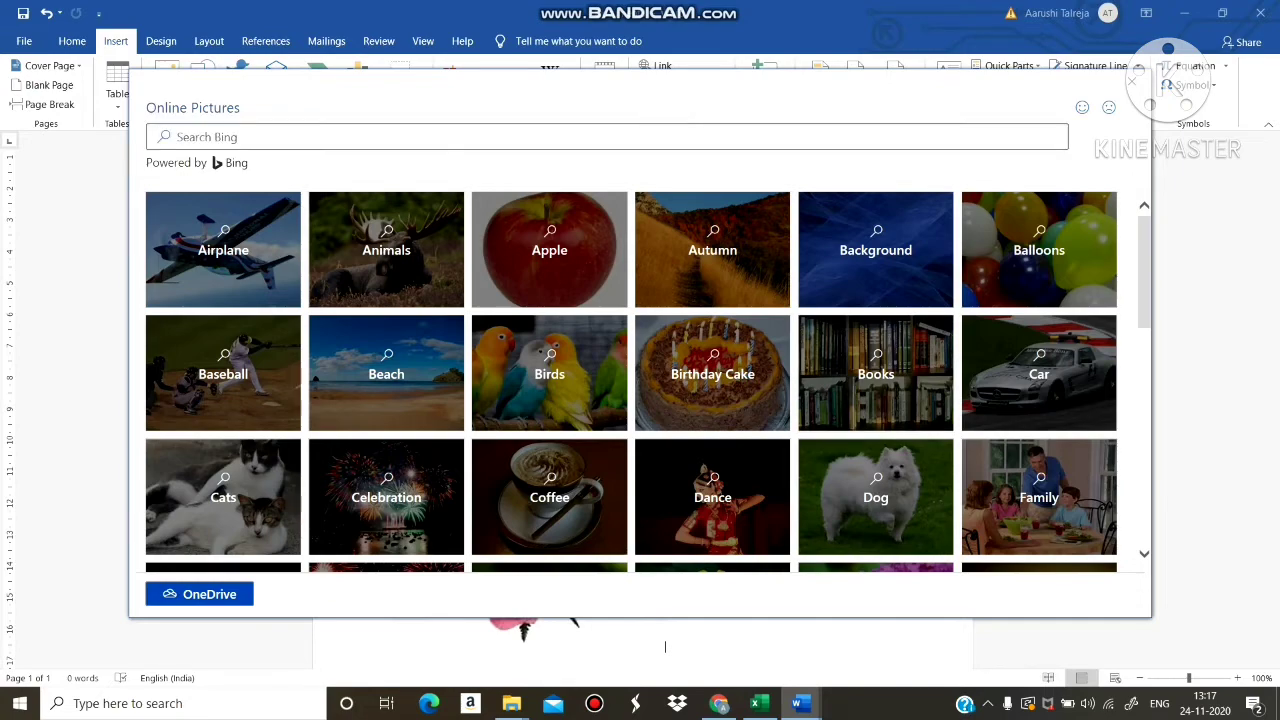
pyautogui.scroll(-8, 632, 380)
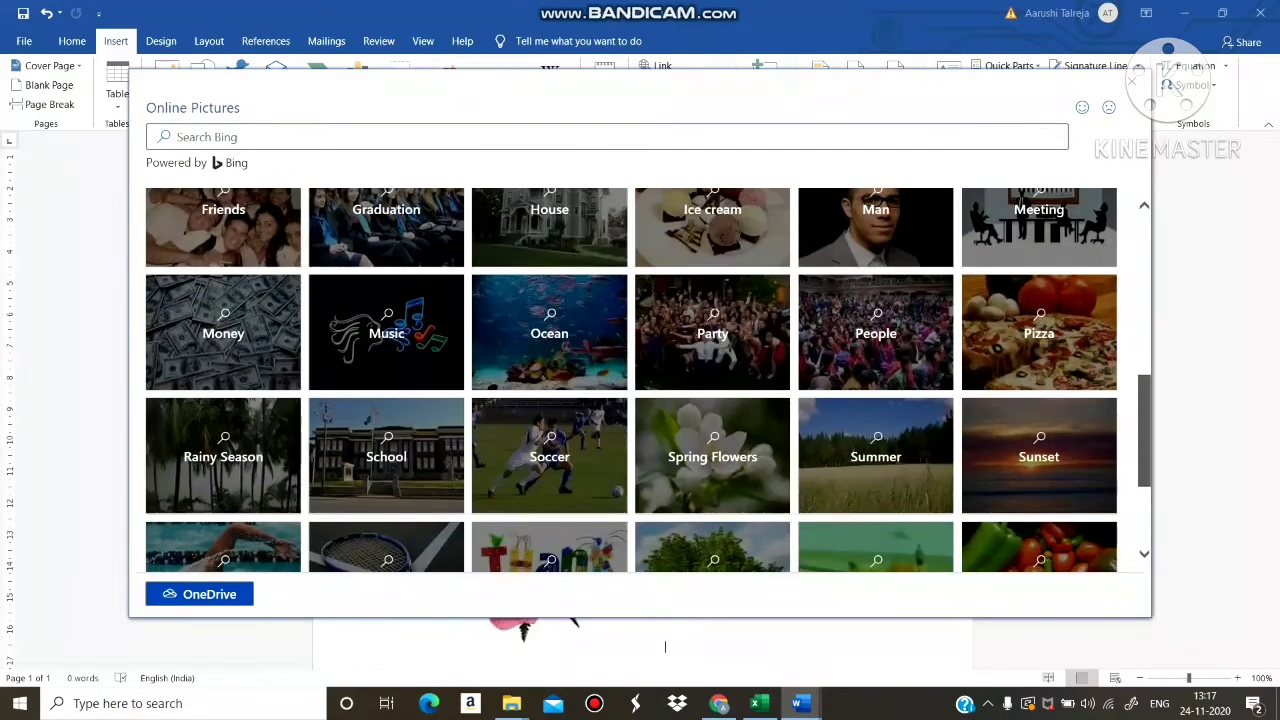
pyautogui.scroll(-3, 632, 380)
pyautogui.scroll(10, 632, 380)
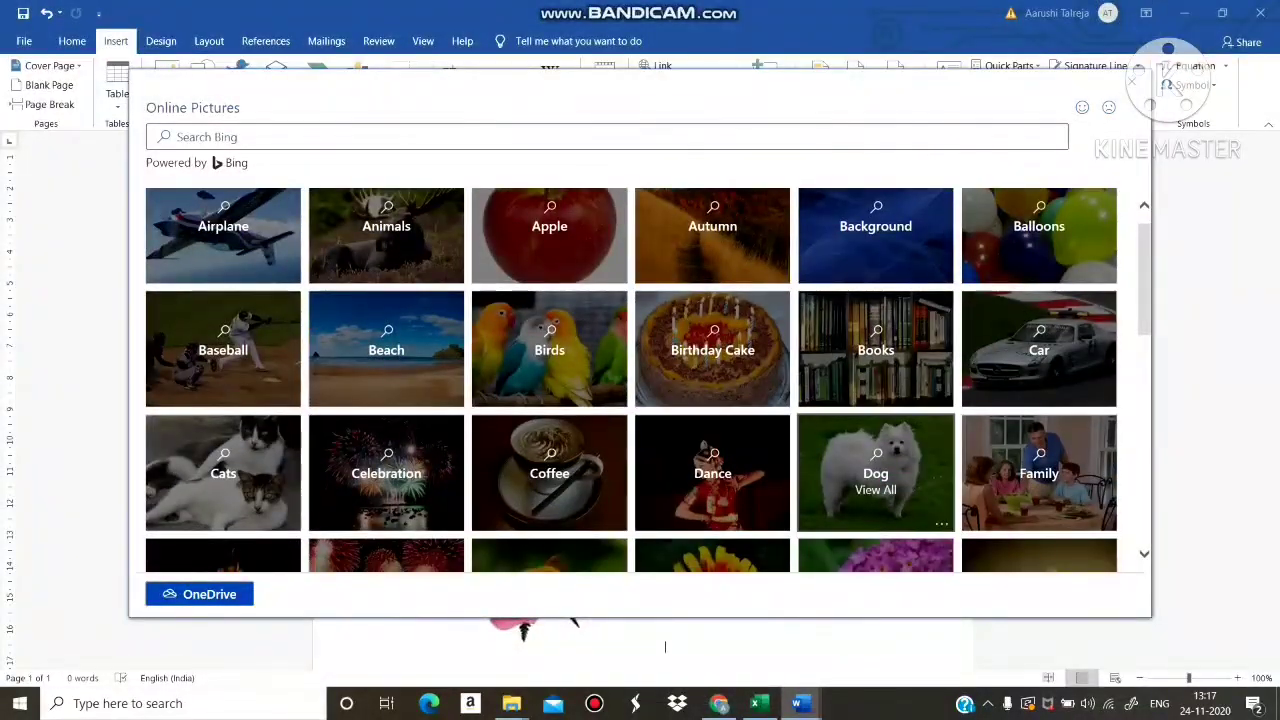
pyautogui.click(875, 497)
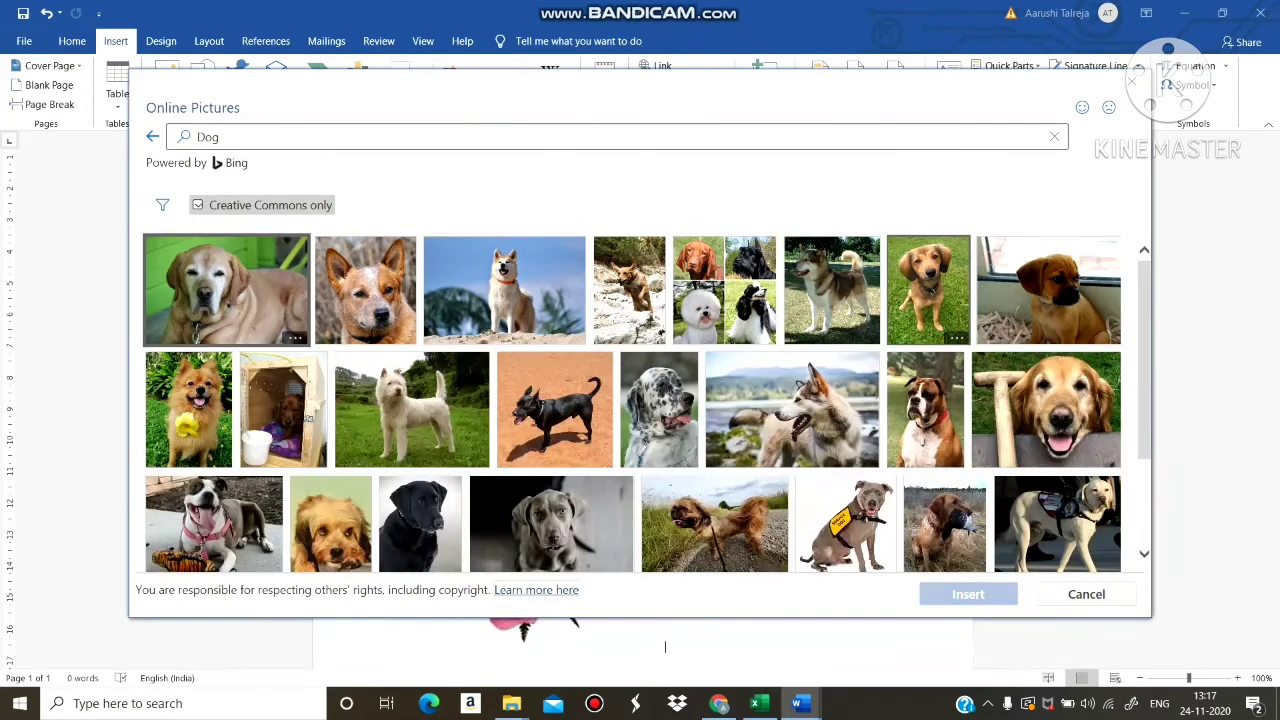
pyautogui.click(228, 290)
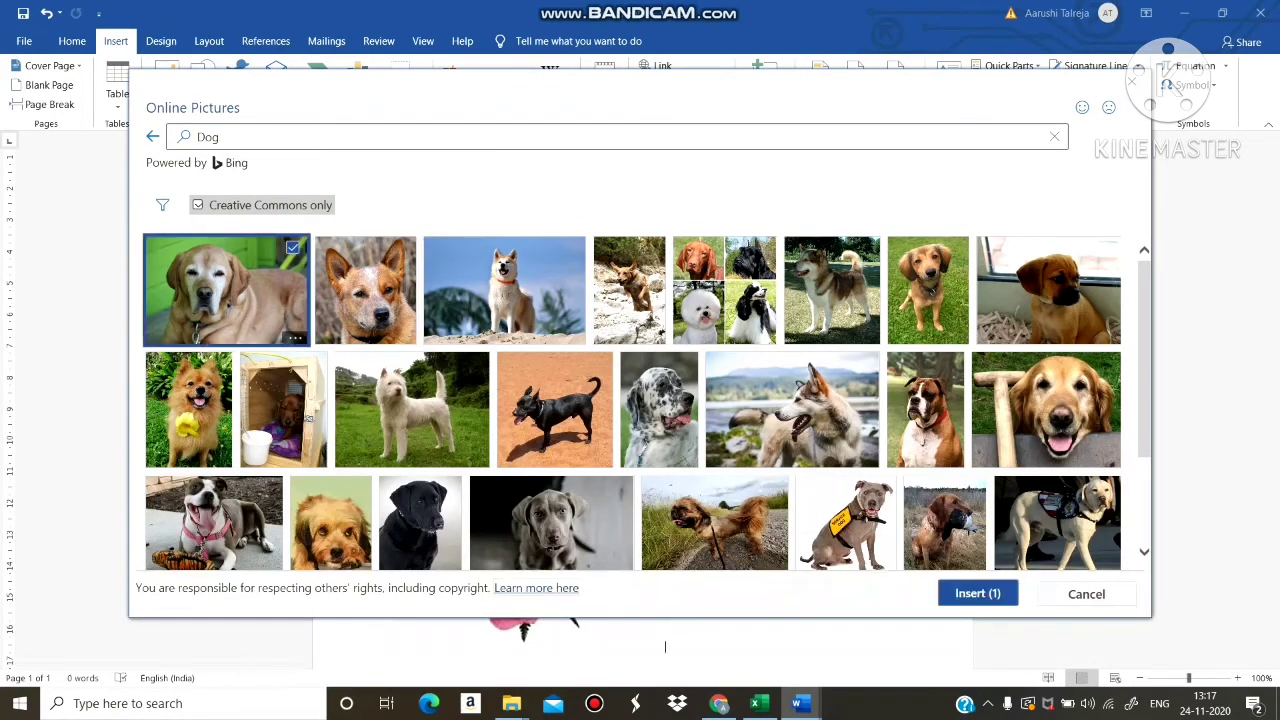
pyautogui.click(978, 593)
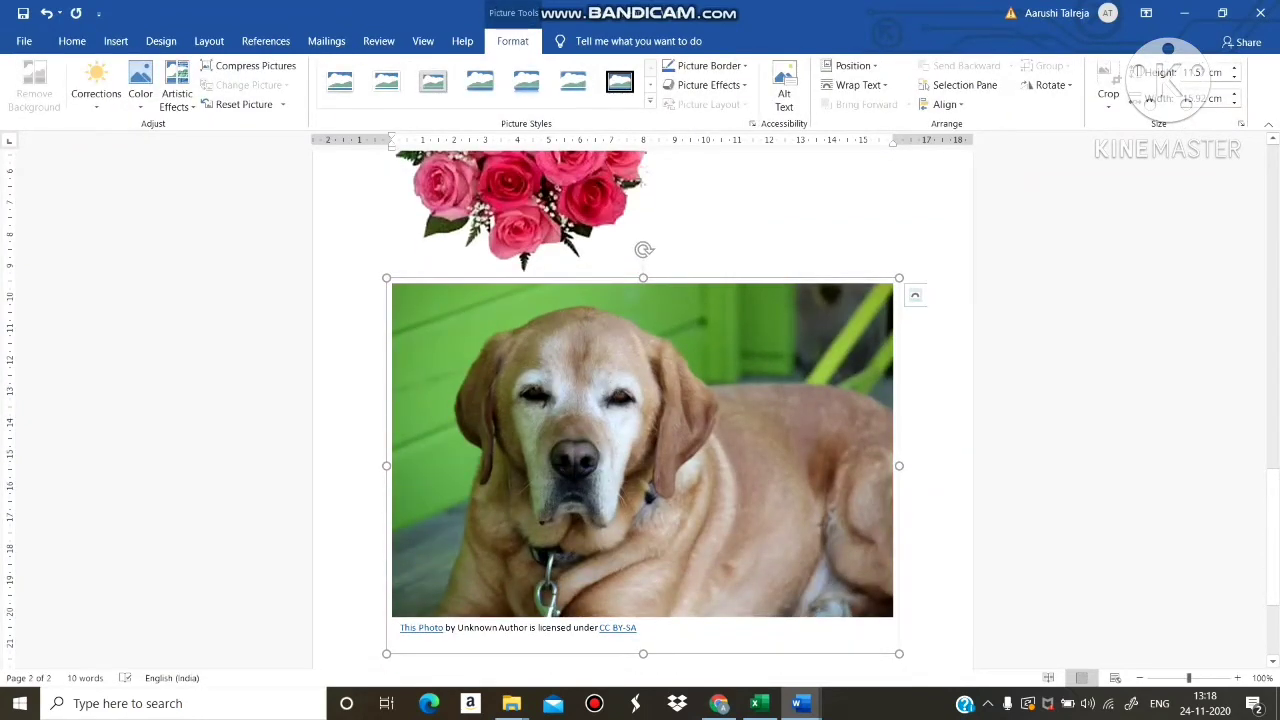
# Step: Shrink the dog picture with its caption to about 6.3 by 7.1 cm so it fits beside the roses
pyautogui.moveTo(899, 654); pyautogui.dragTo(624, 452)
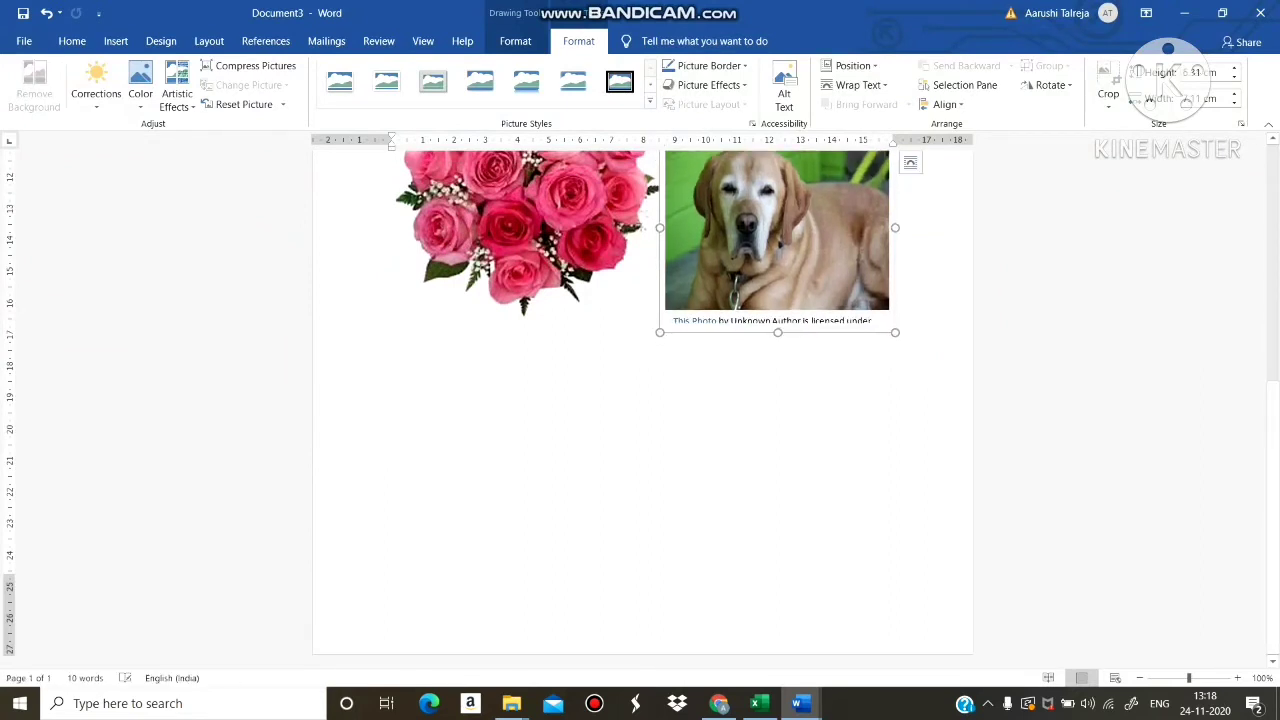
pyautogui.click(889, 321)
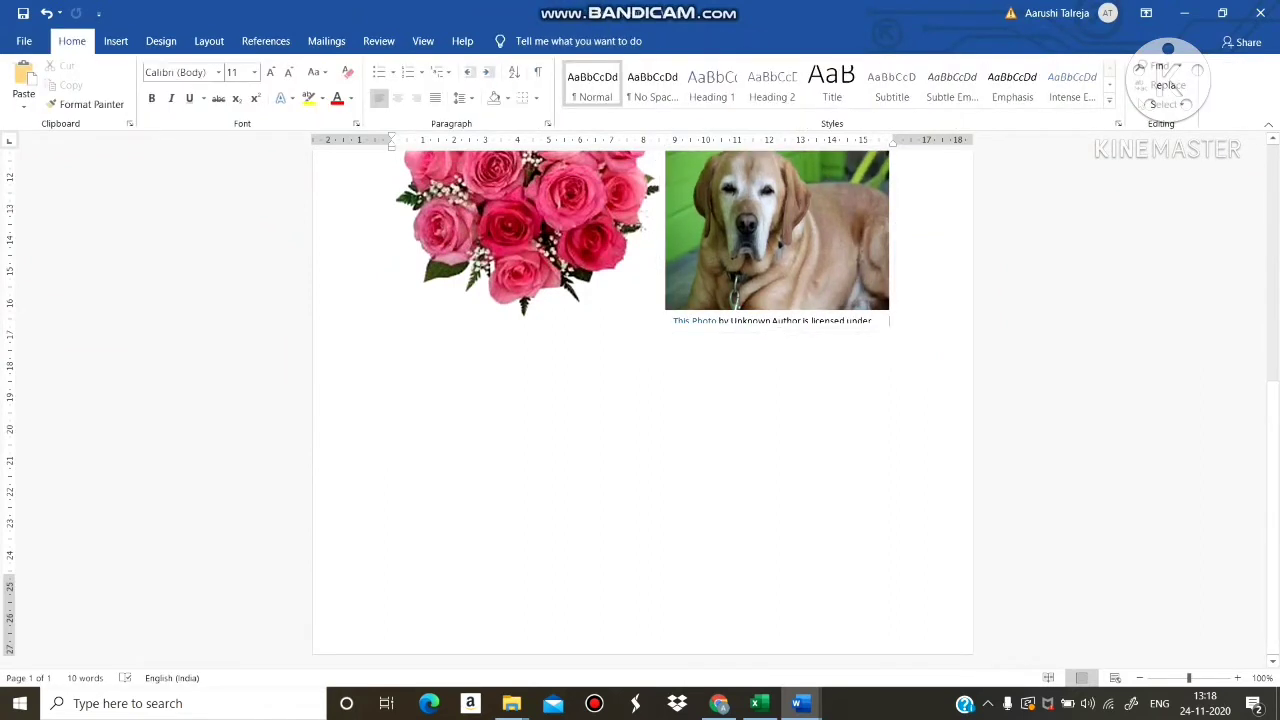
# Step: Crop the right side of the waterfall picture to leave it about 8 cm wide
pyautogui.scroll(8, 640, 400)
pyautogui.scroll(-1, 640, 400)
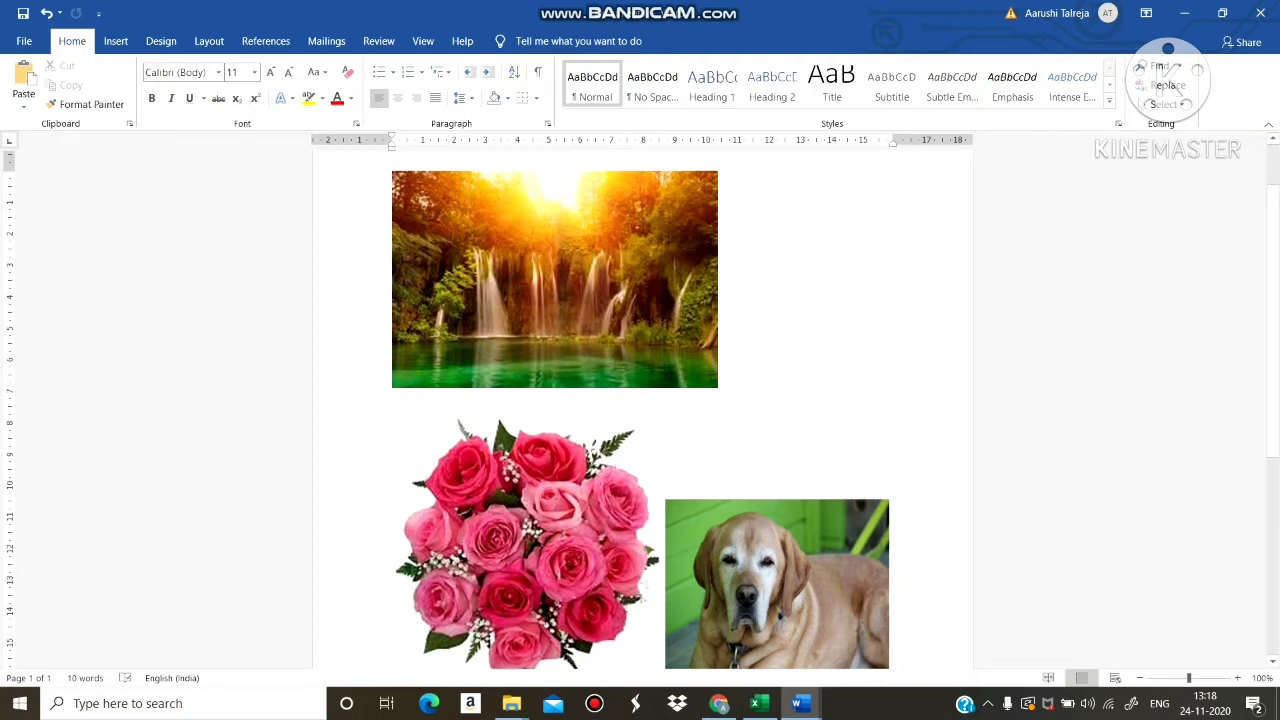
pyautogui.click(555, 280)
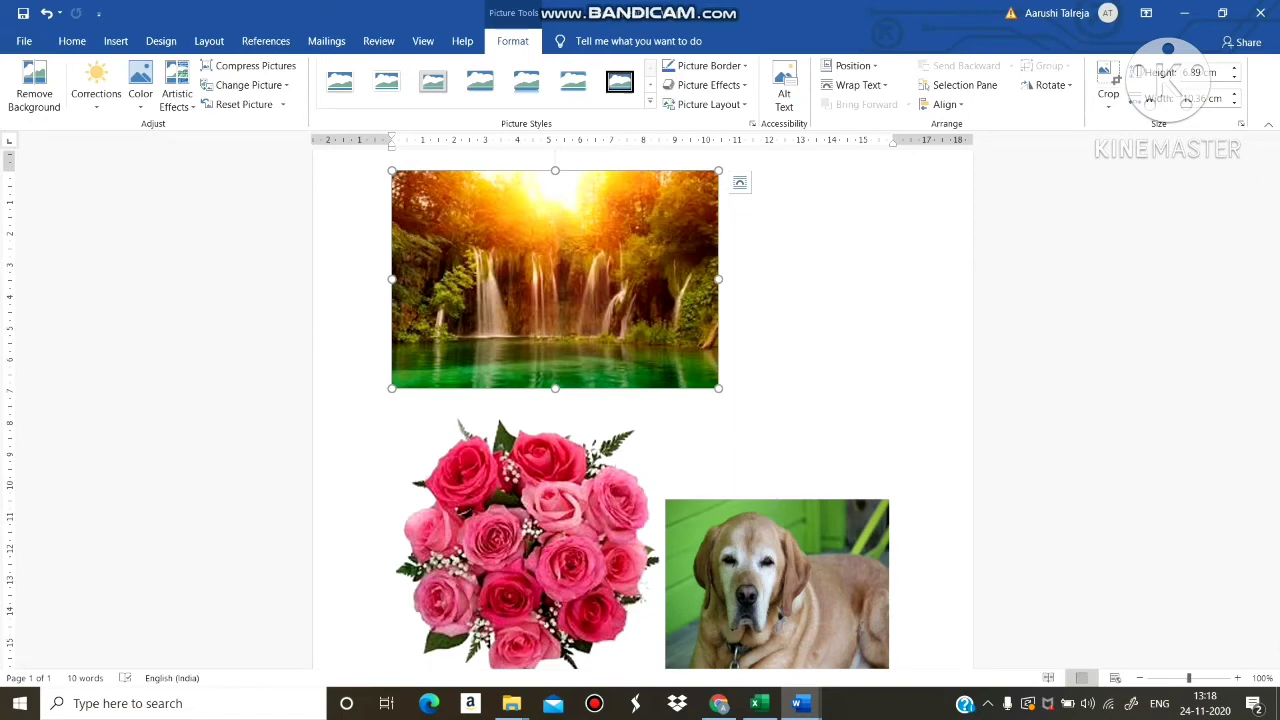
pyautogui.click(1108, 101)
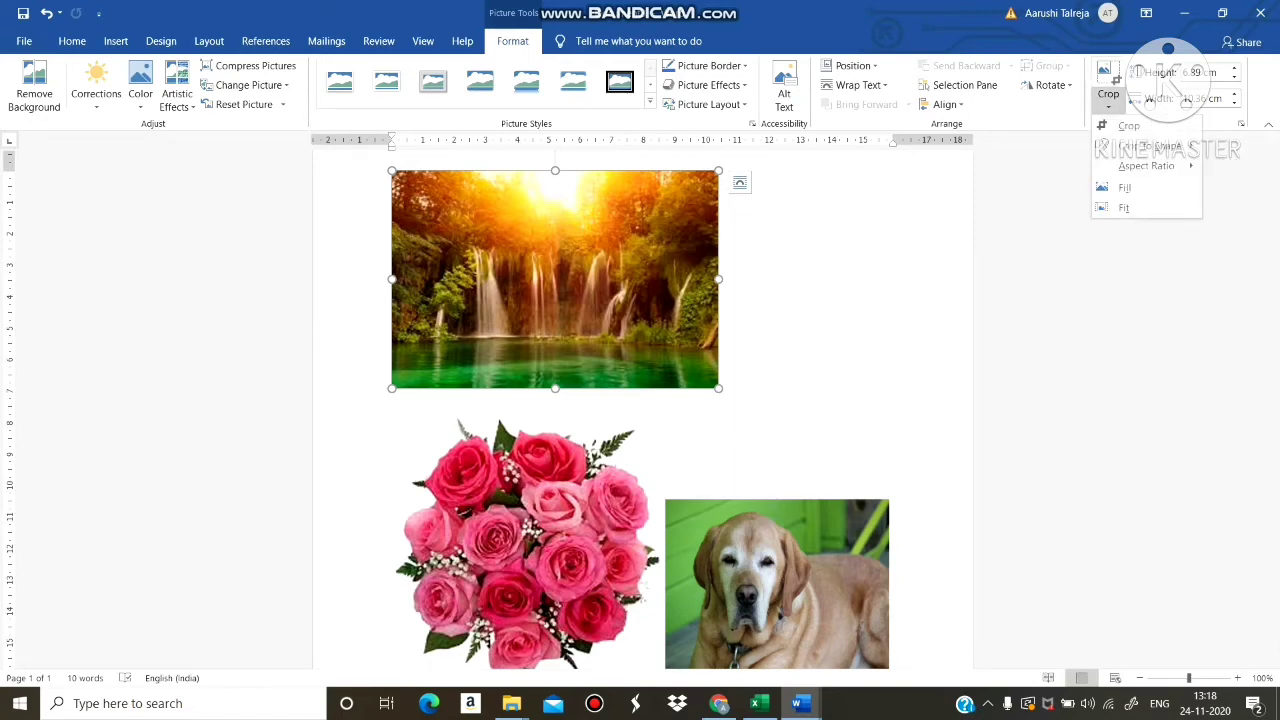
pyautogui.click(1126, 125)
pyautogui.click(1108, 75)
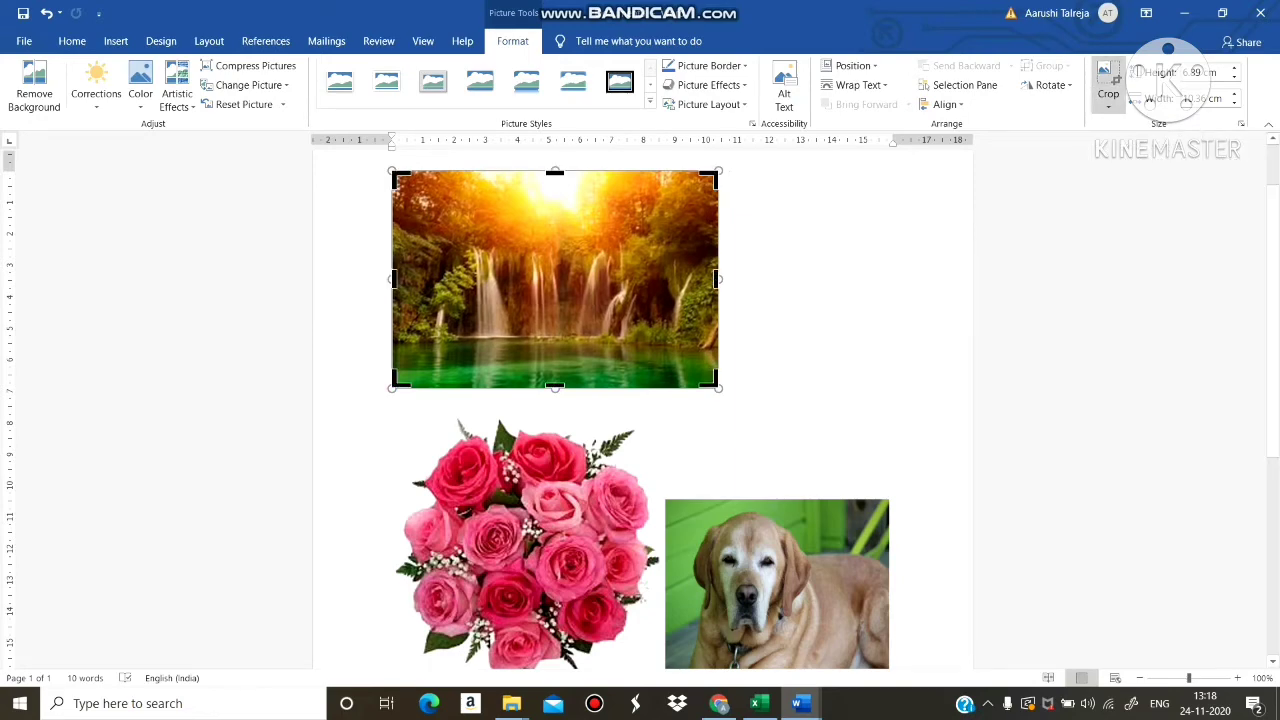
pyautogui.moveTo(716, 280); pyautogui.dragTo(643, 282)
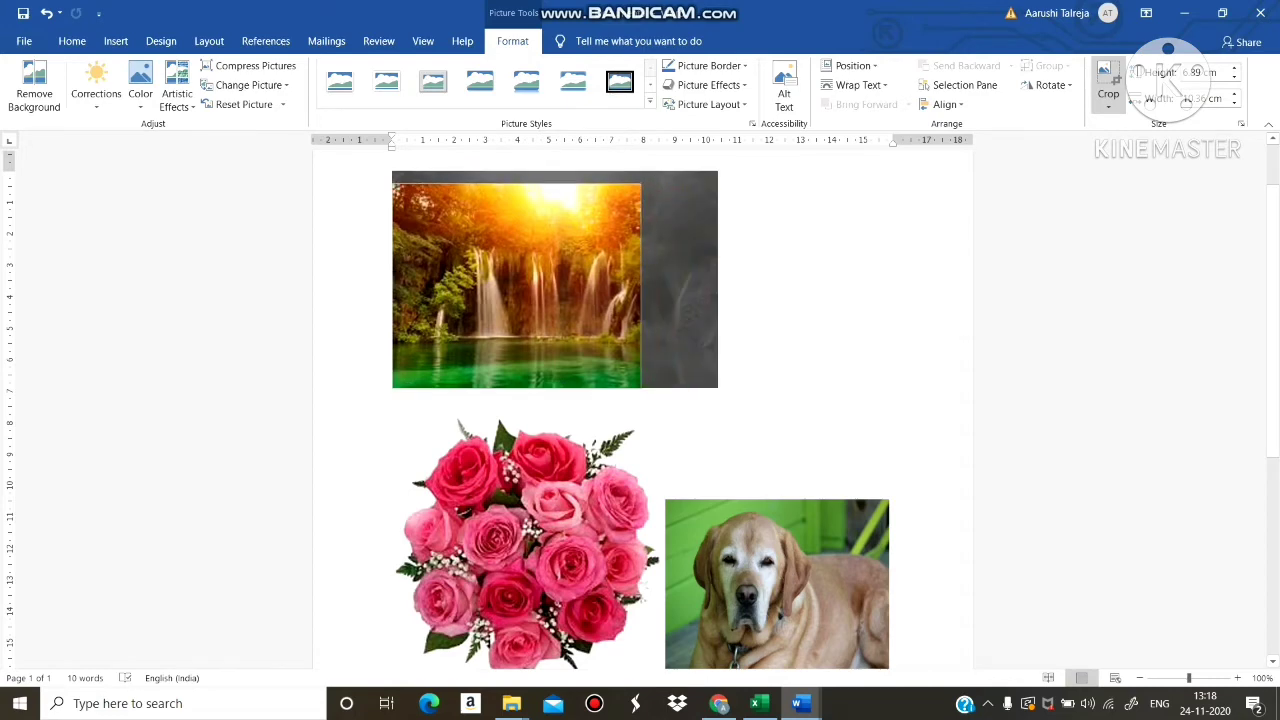
pyautogui.click(815, 300)
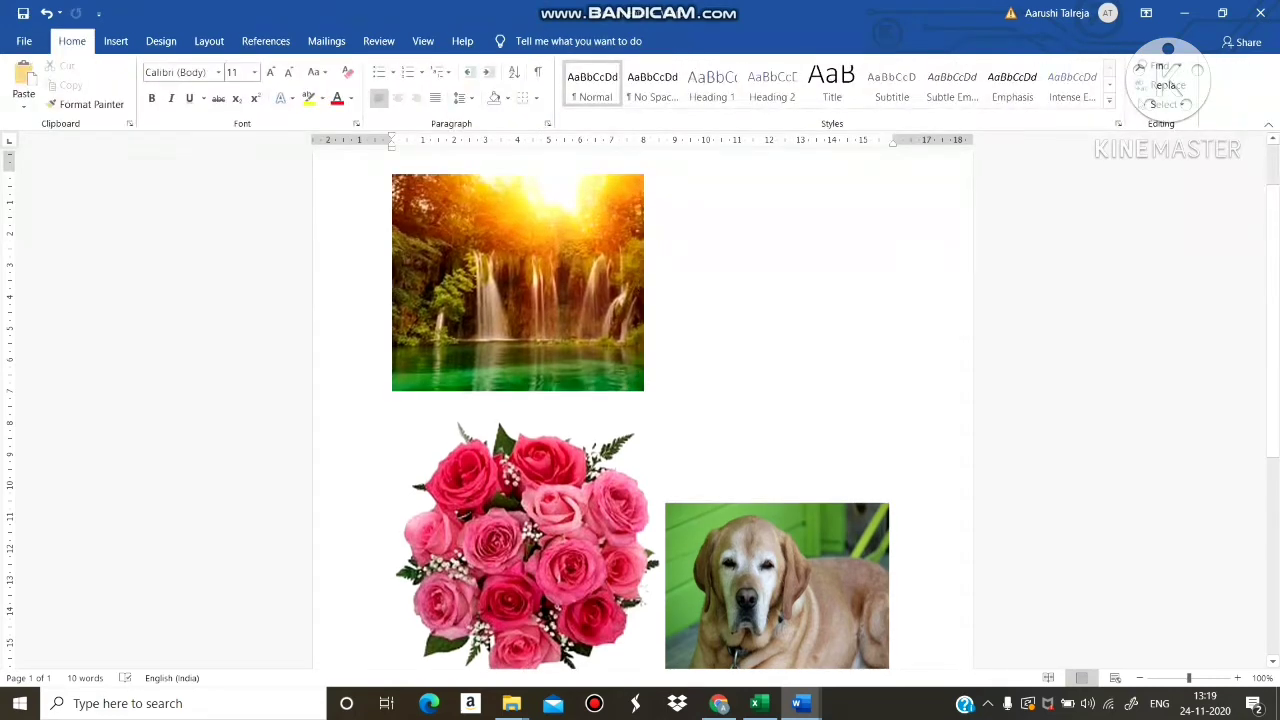
# Step: Crop the dog picture slightly at its top and right edges and more on its left side, leaving it about 5.5 cm high
pyautogui.click(777, 590)
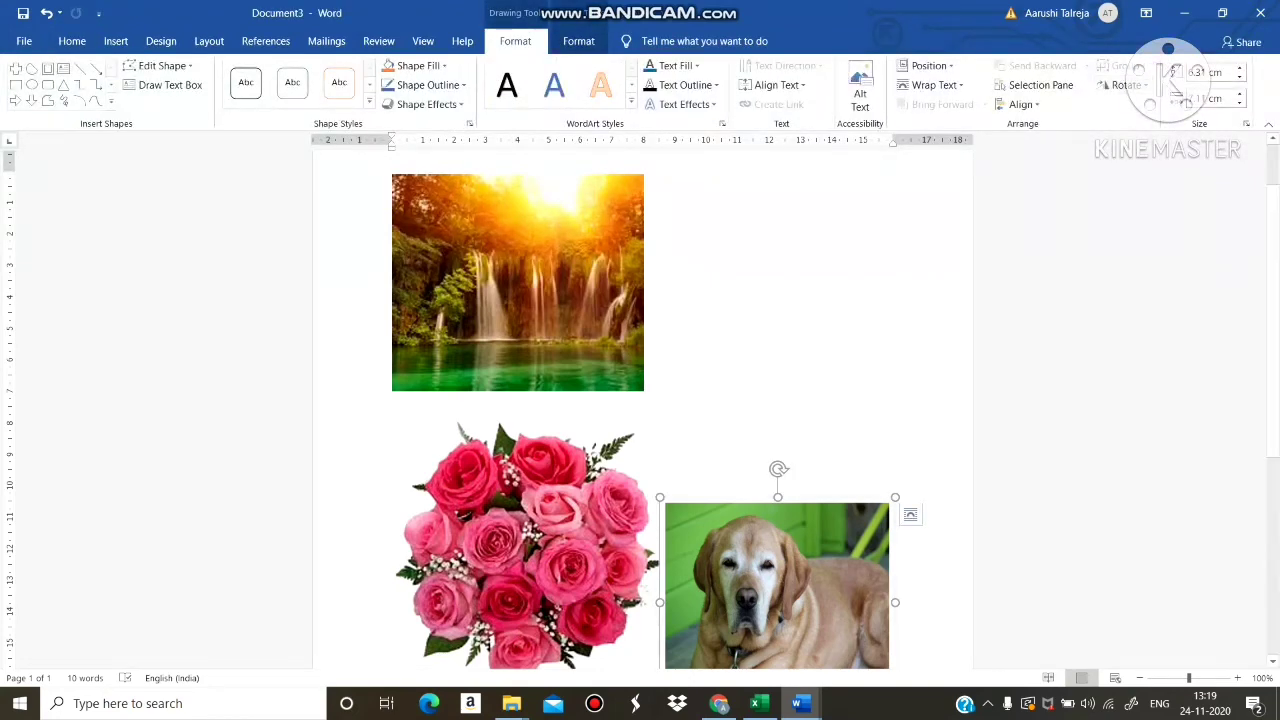
pyautogui.click(777, 590)
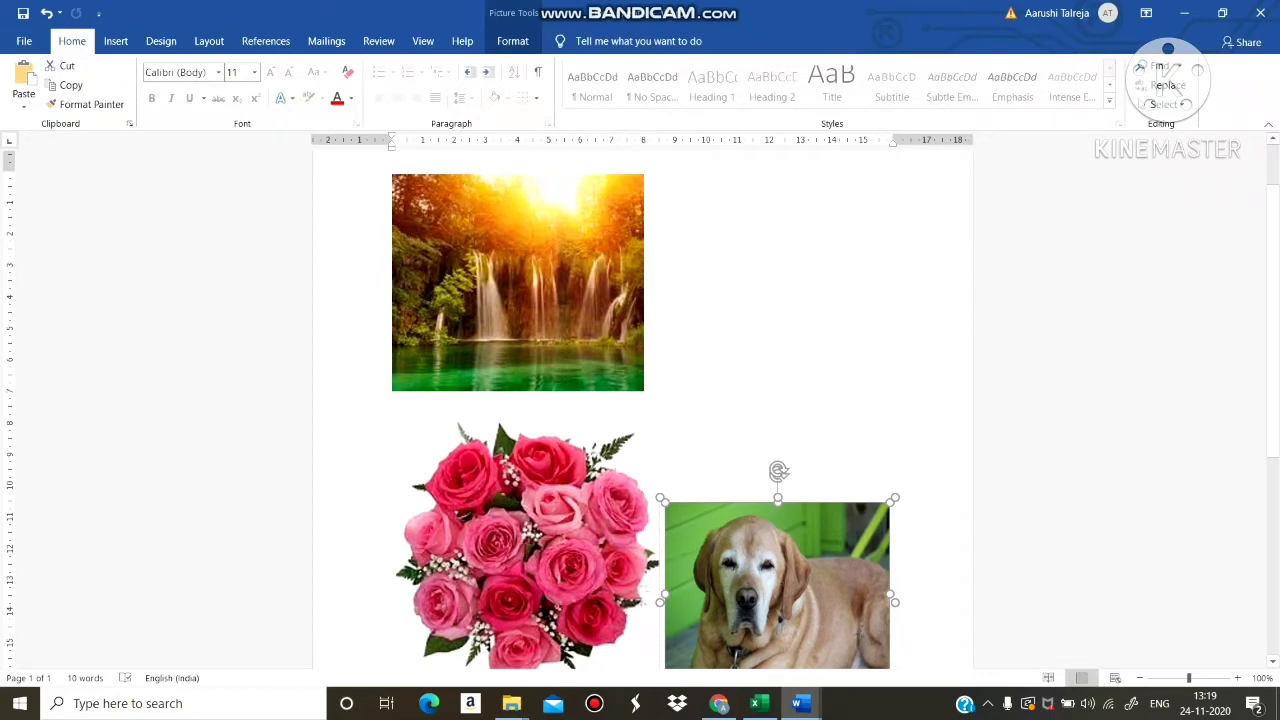
pyautogui.click(513, 41)
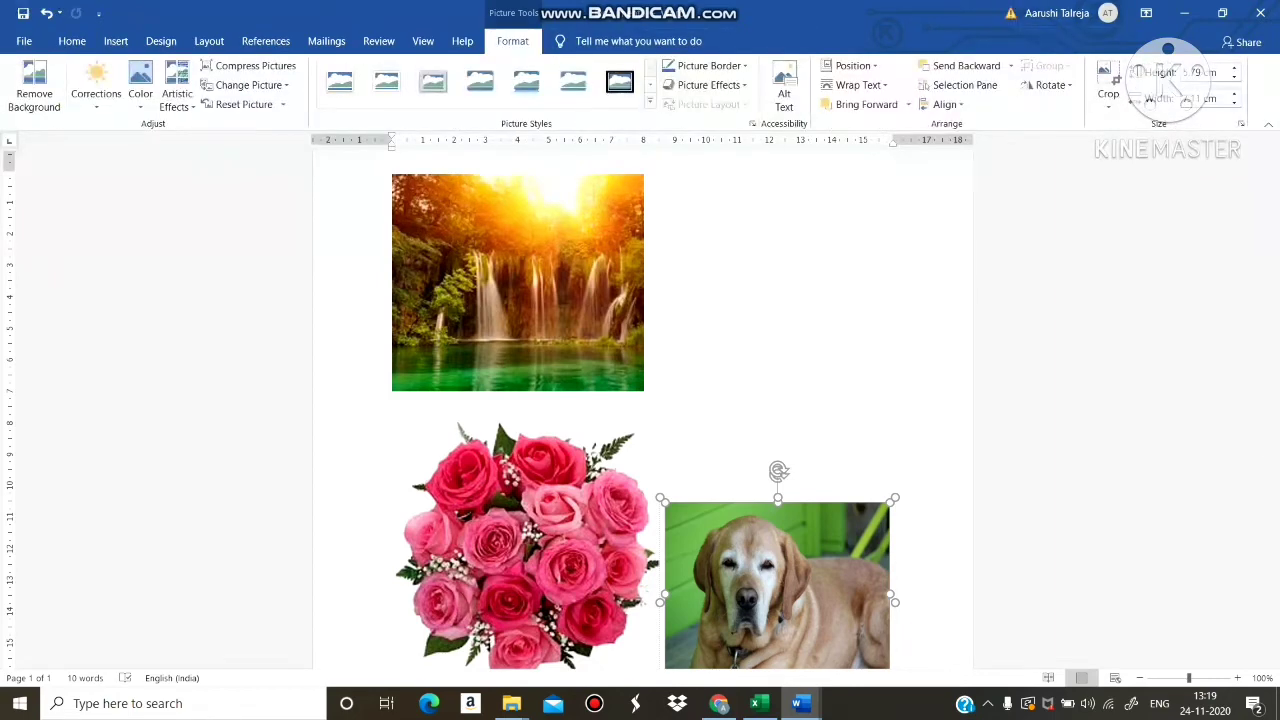
pyautogui.click(1108, 104)
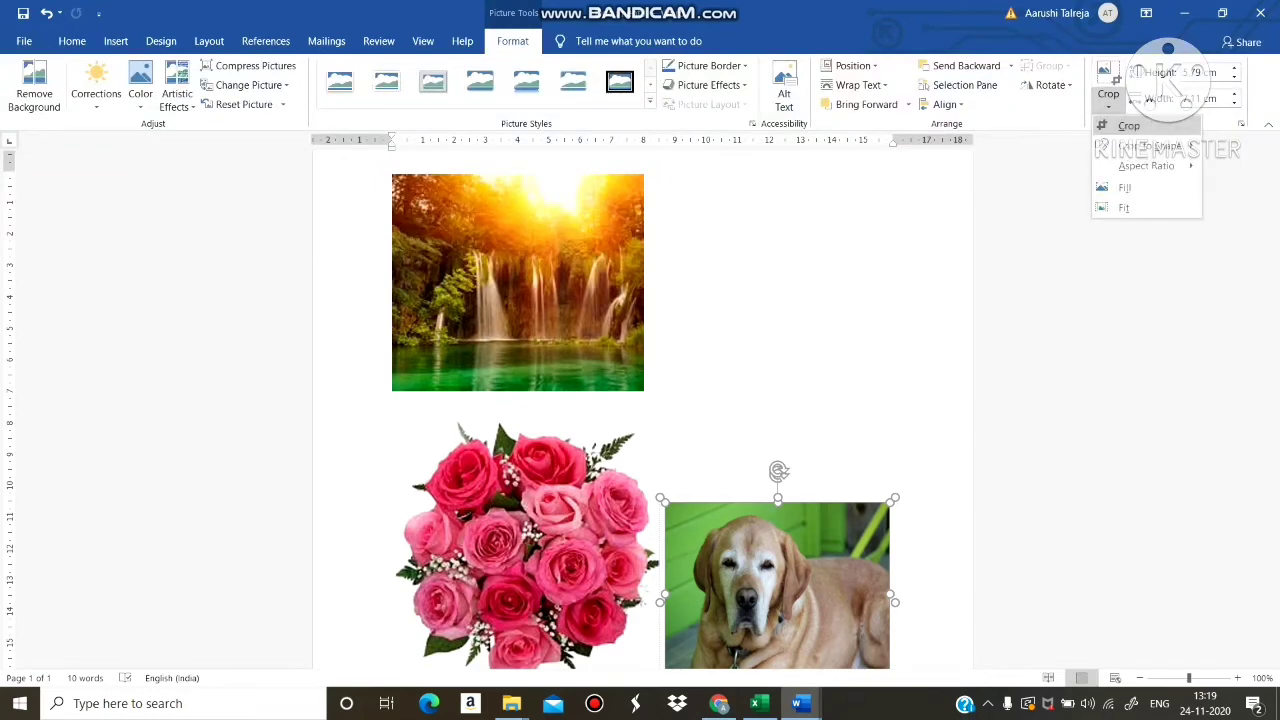
pyautogui.click(1125, 126)
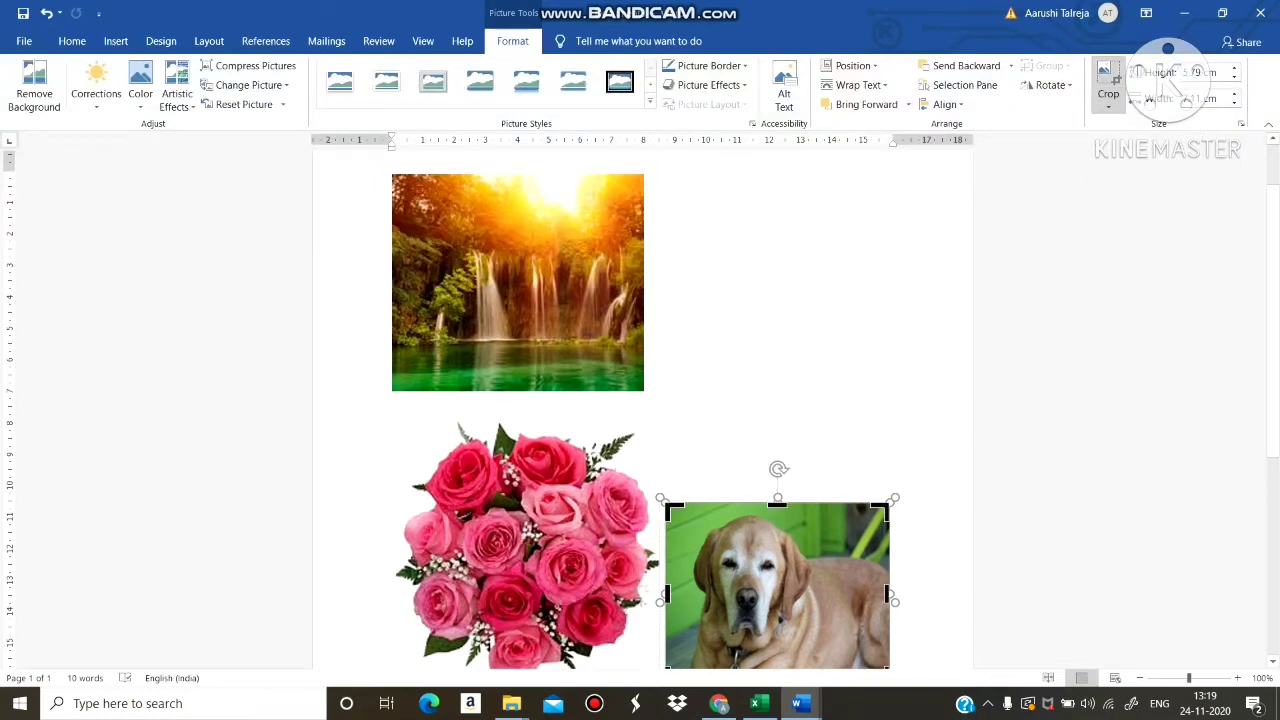
pyautogui.moveTo(885, 506); pyautogui.dragTo(880, 516)
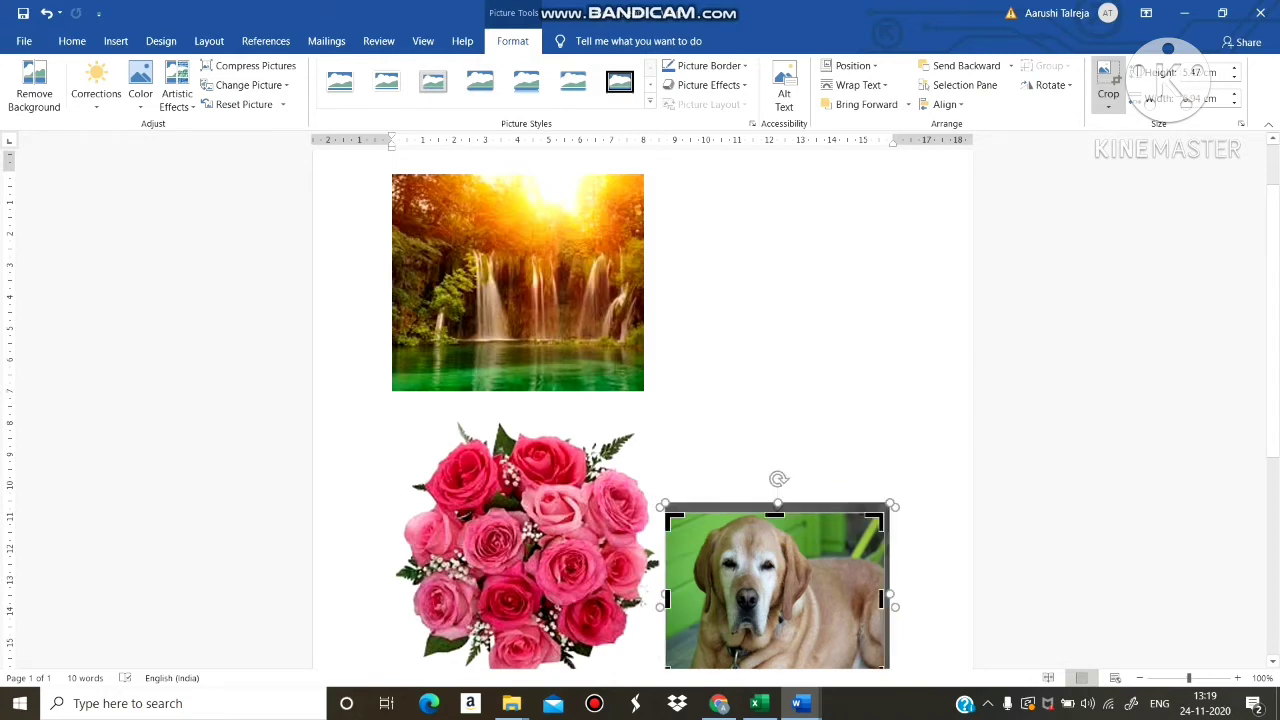
pyautogui.moveTo(667, 598); pyautogui.dragTo(690, 598)
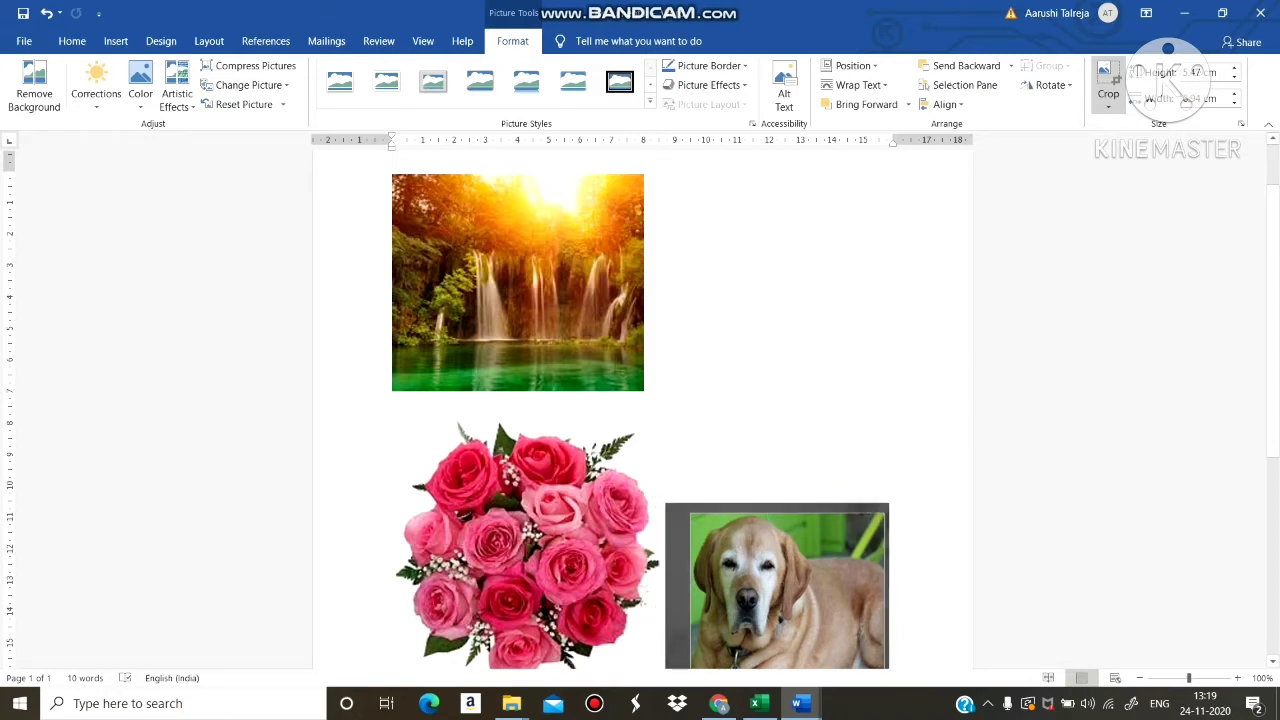
pyautogui.click(830, 440)
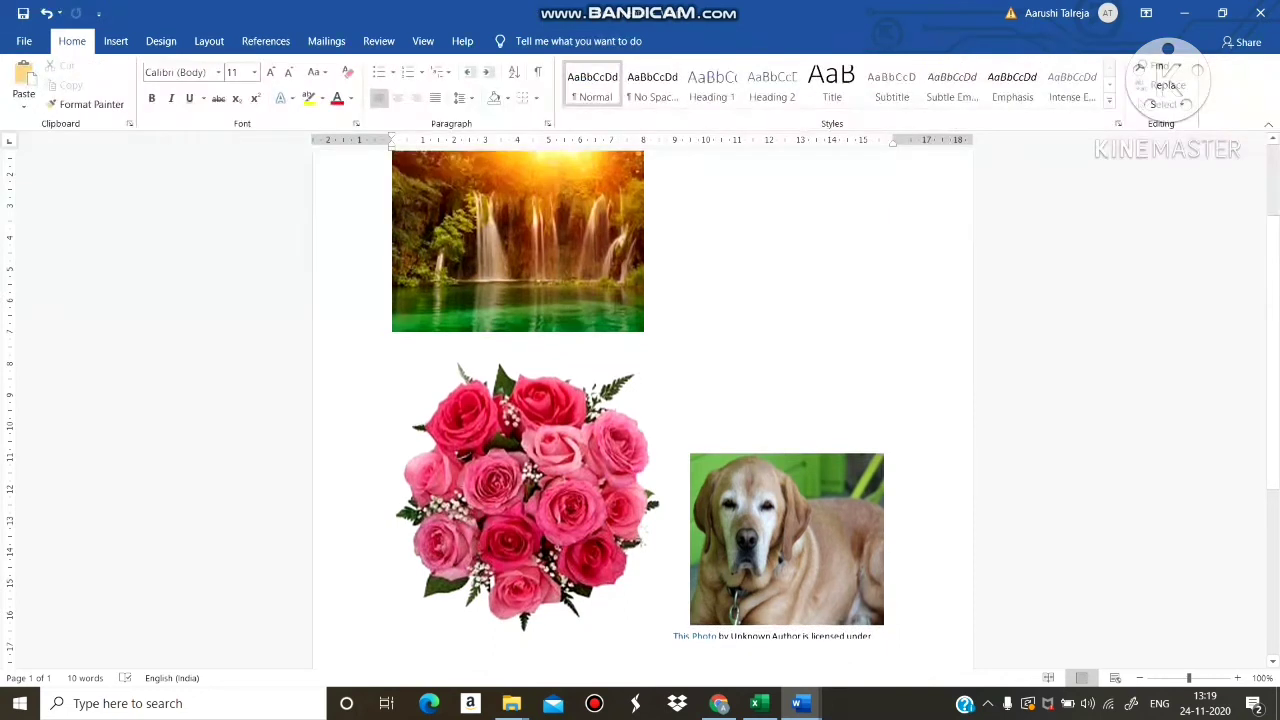
# Step: Try the automatic background removal on the waterfall picture and discard all its changes
pyautogui.click(785, 545)
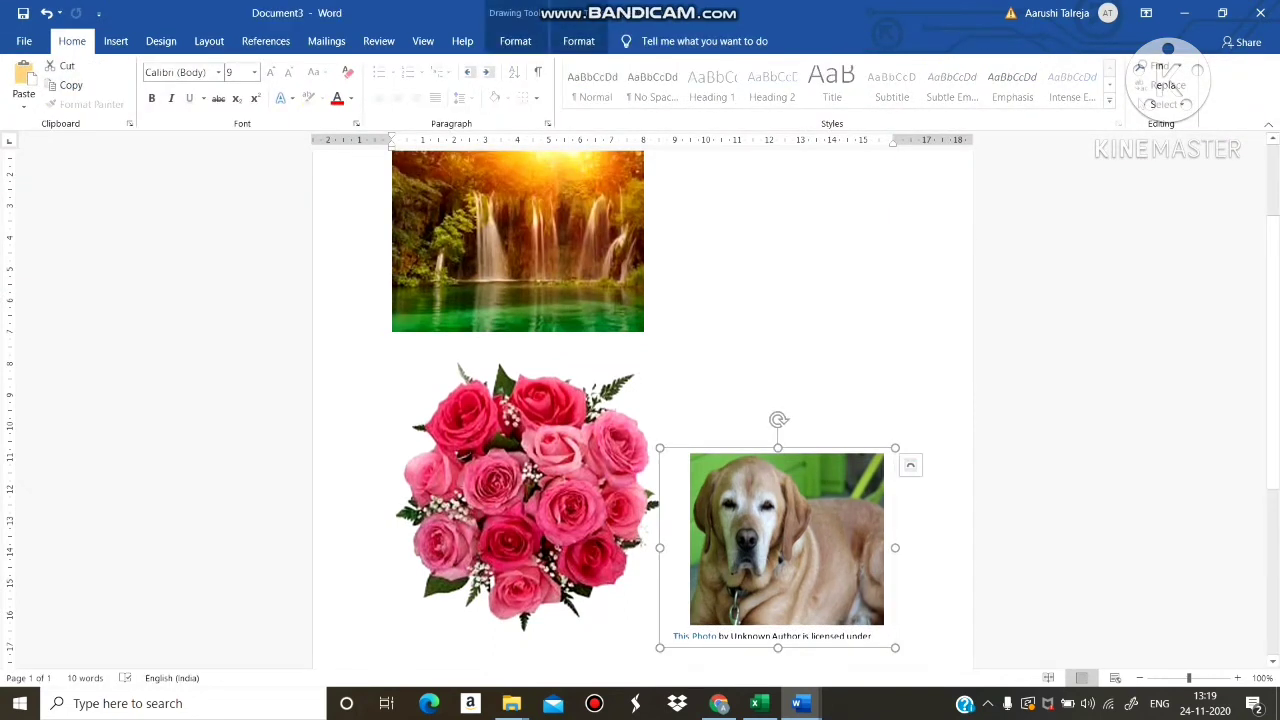
pyautogui.click(518, 242)
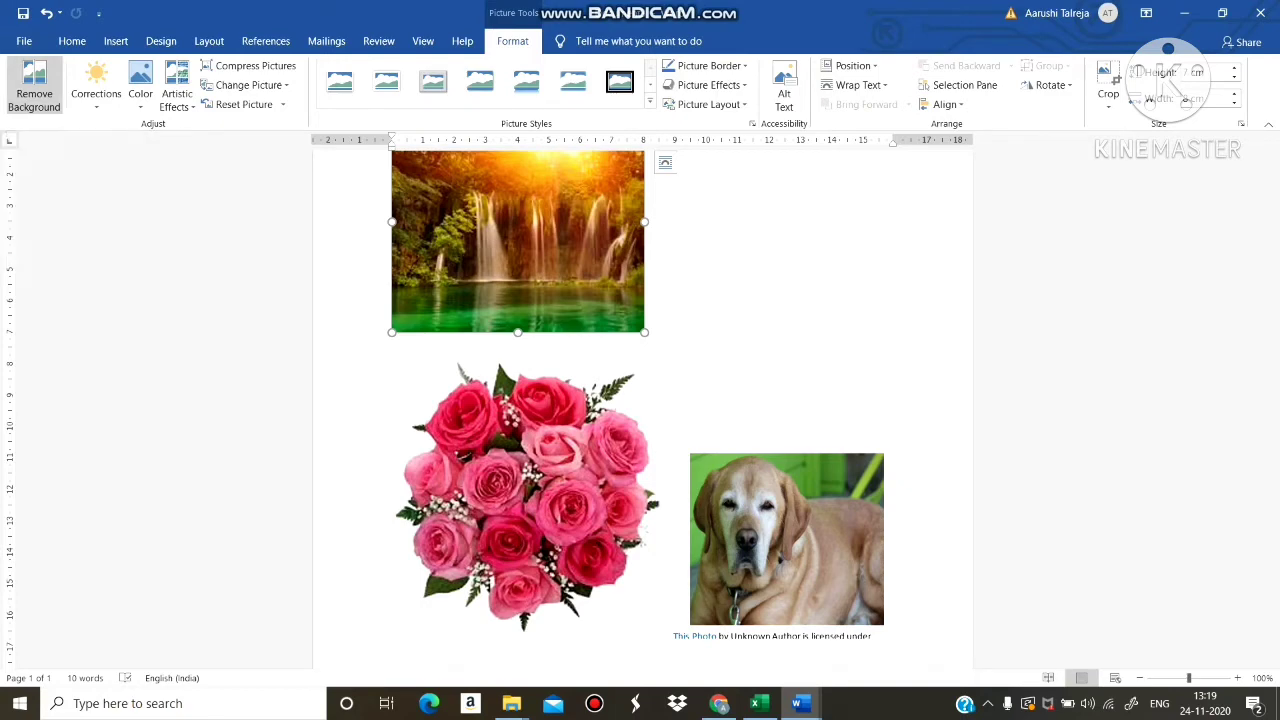
pyautogui.click(34, 88)
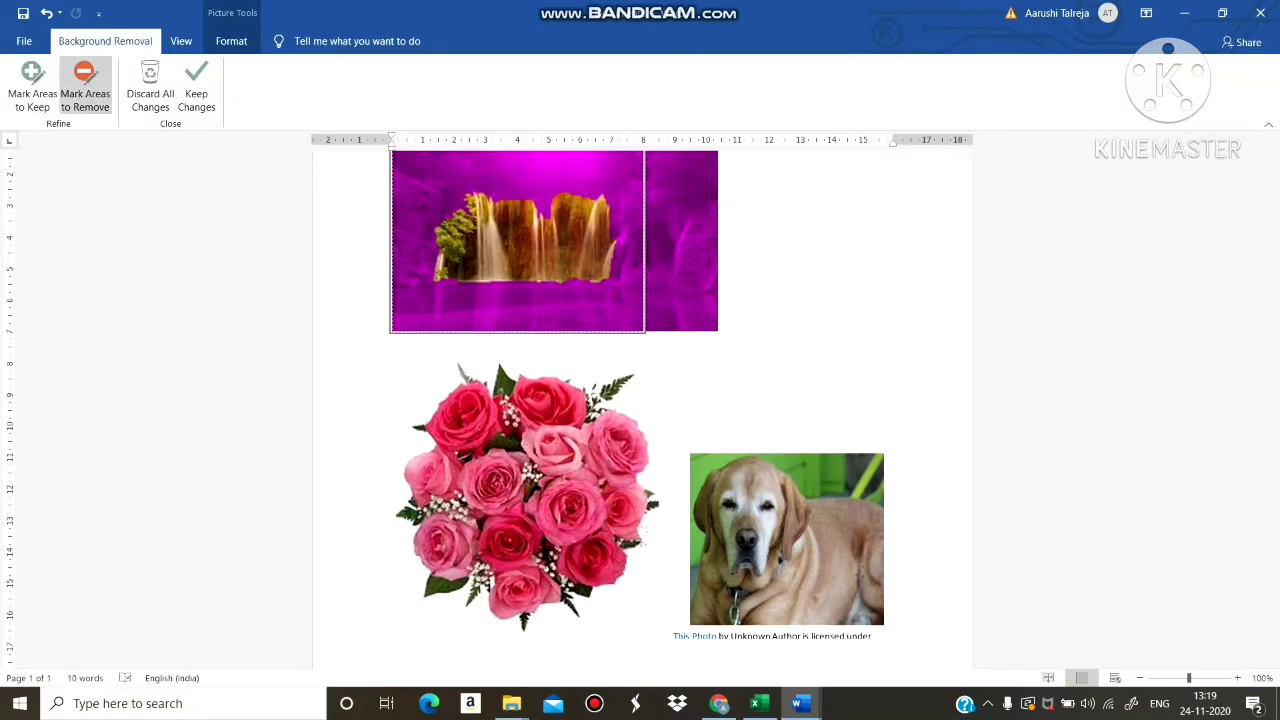
pyautogui.click(150, 92)
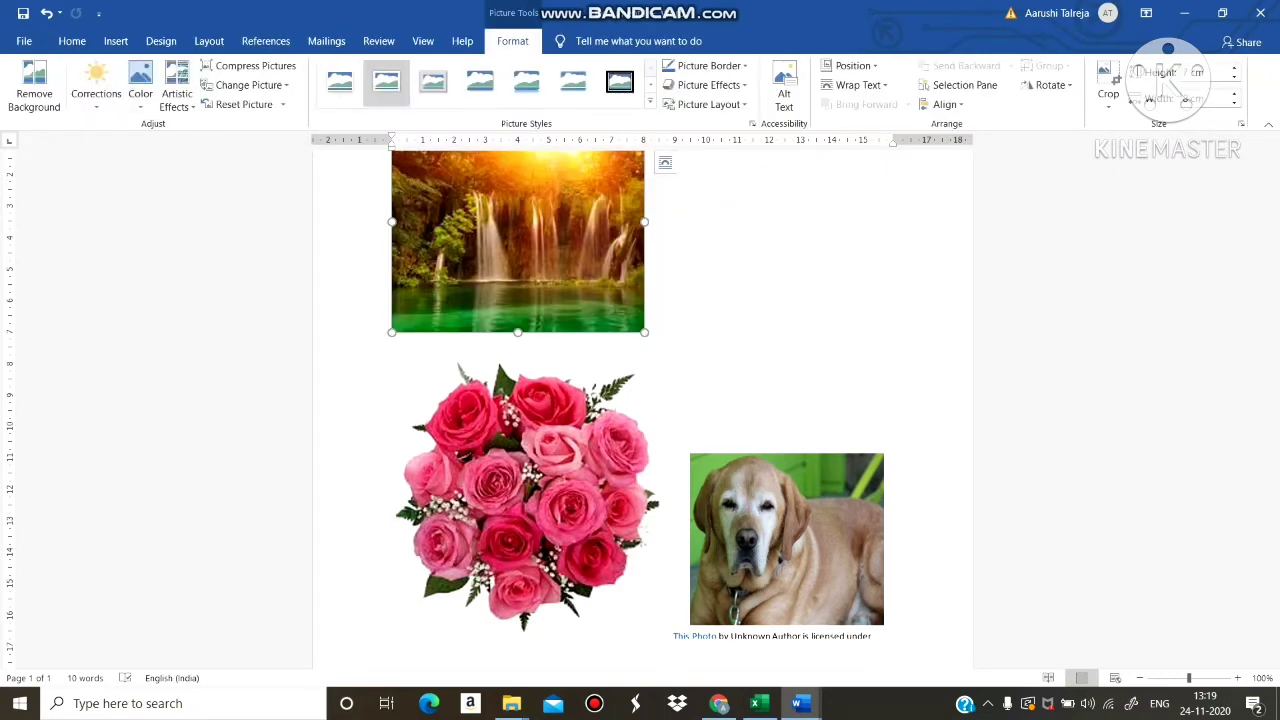
# Step: Correct the waterfall picture to 0% brightness and +20% contrast, and recolor it in a sepia tone without an artistic effect
pyautogui.click(96, 93)
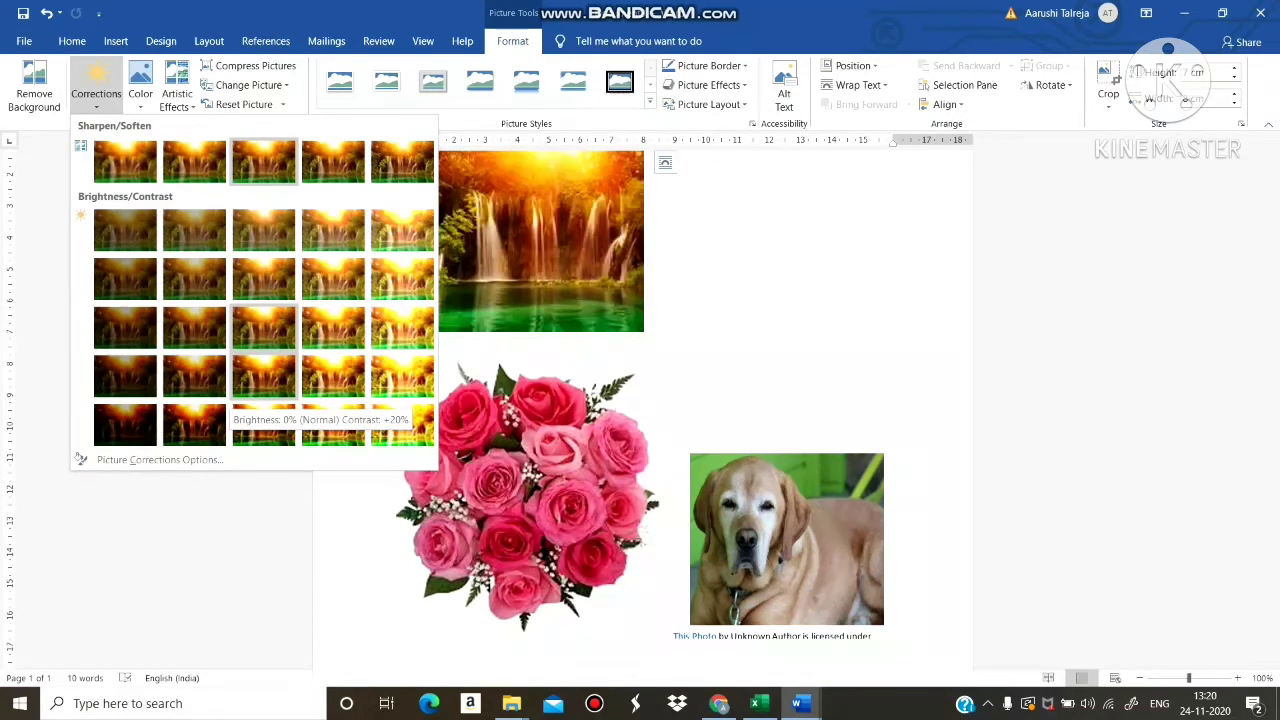
pyautogui.click(264, 375)
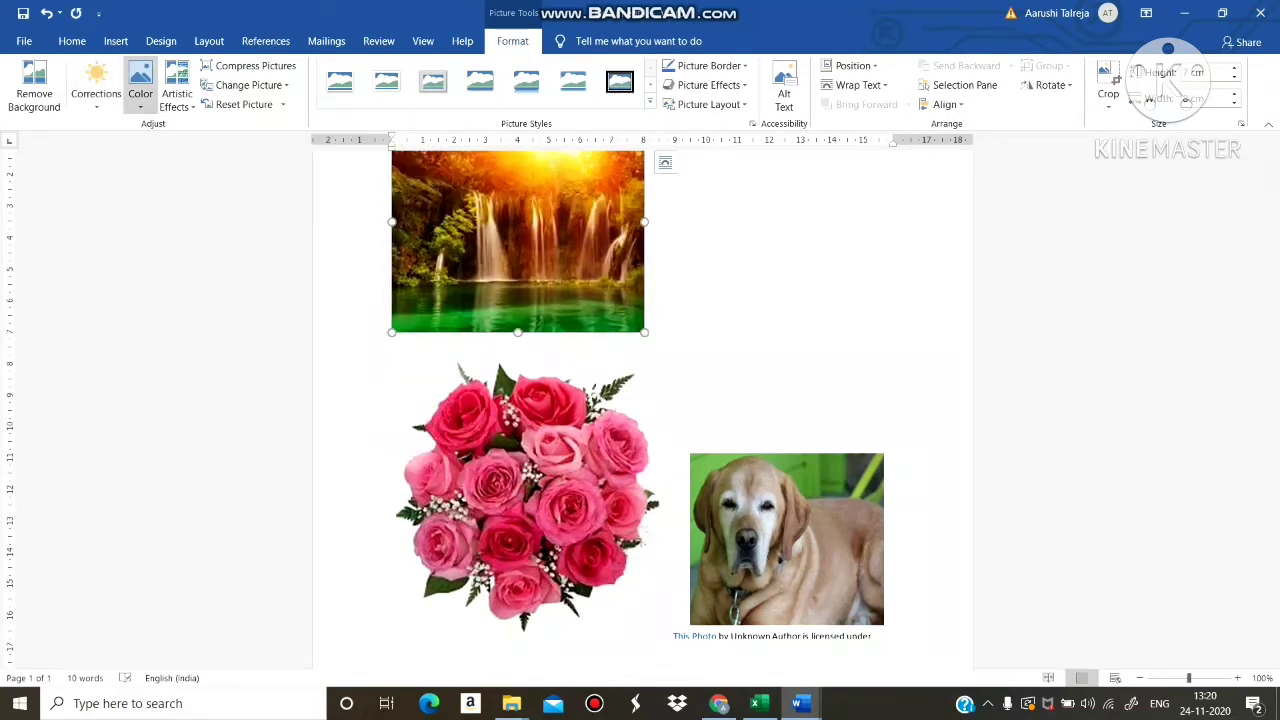
pyautogui.click(140, 85)
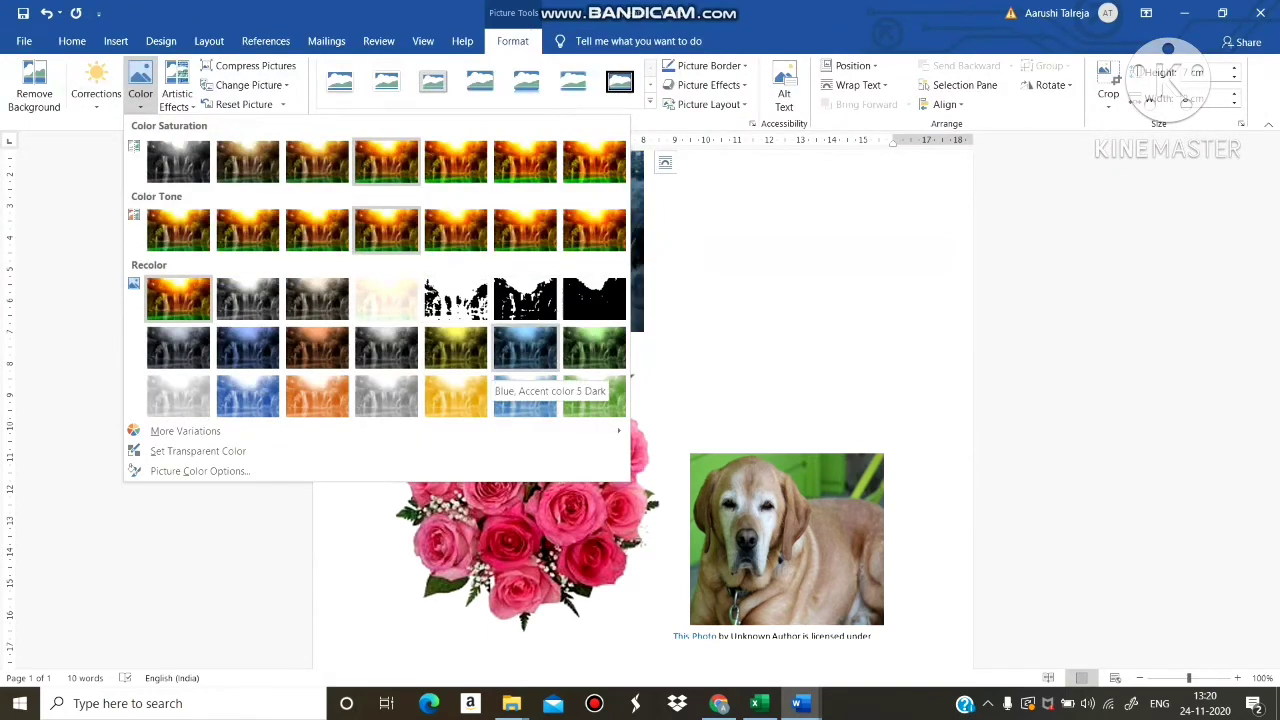
pyautogui.press('Escape')
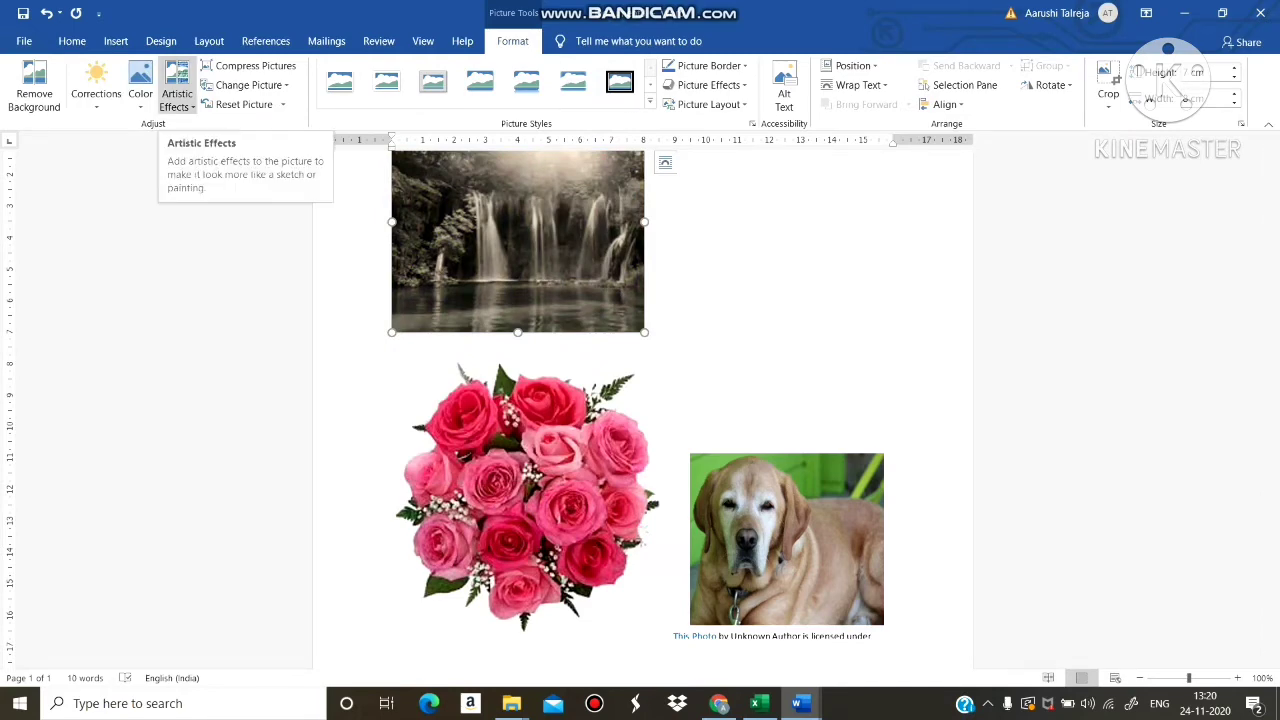
pyautogui.click(177, 99)
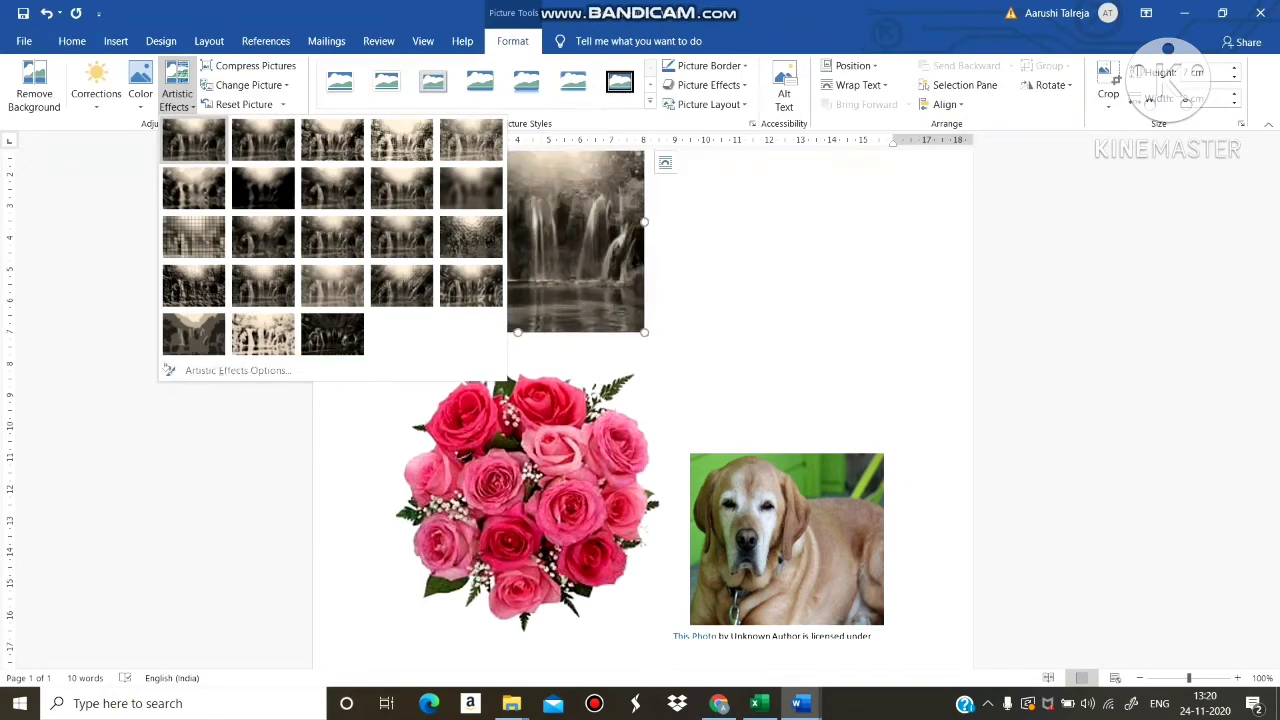
pyautogui.click(194, 140)
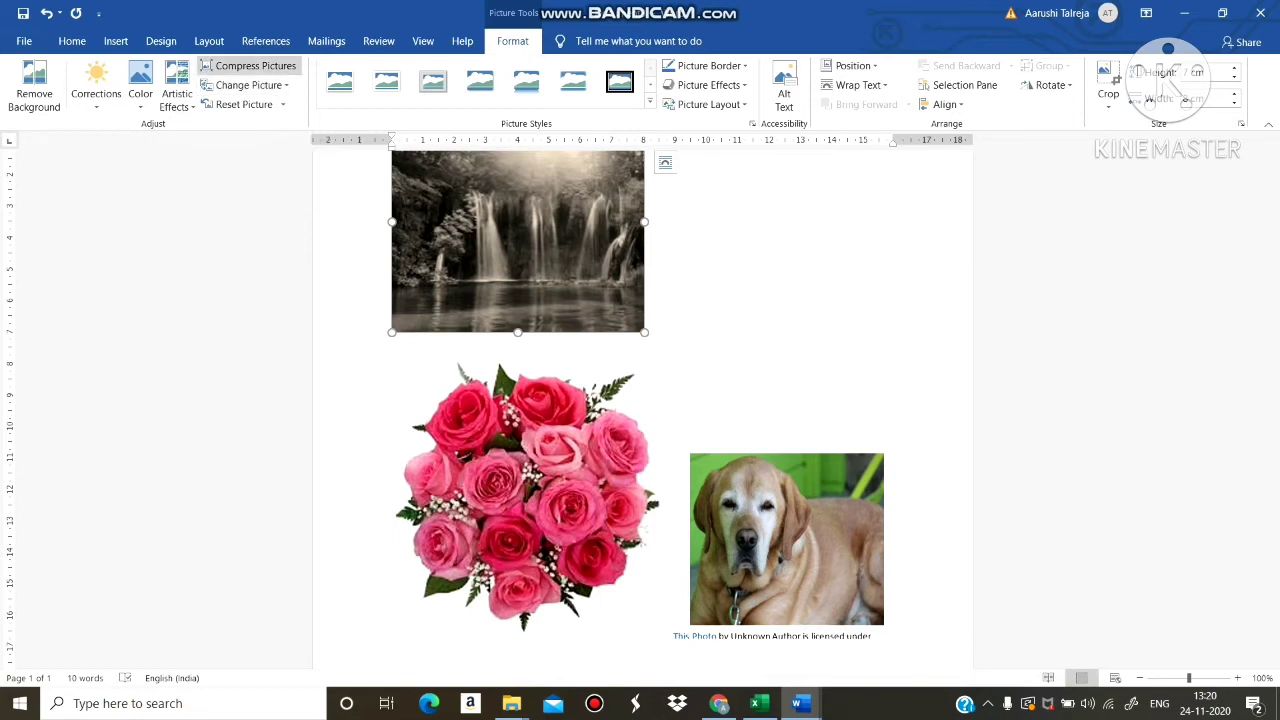
# Step: Compress only the waterfall picture at the default resolution, deleting its cropped areas
pyautogui.click(250, 65)
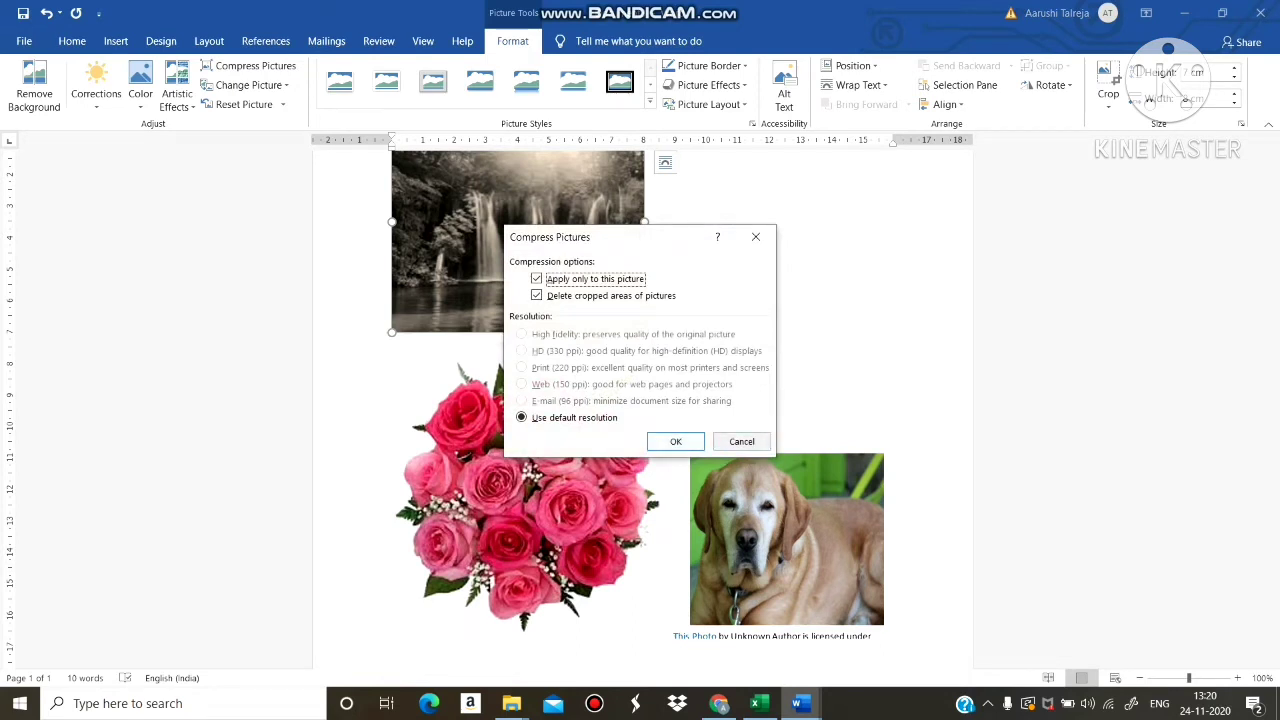
pyautogui.press('Return')
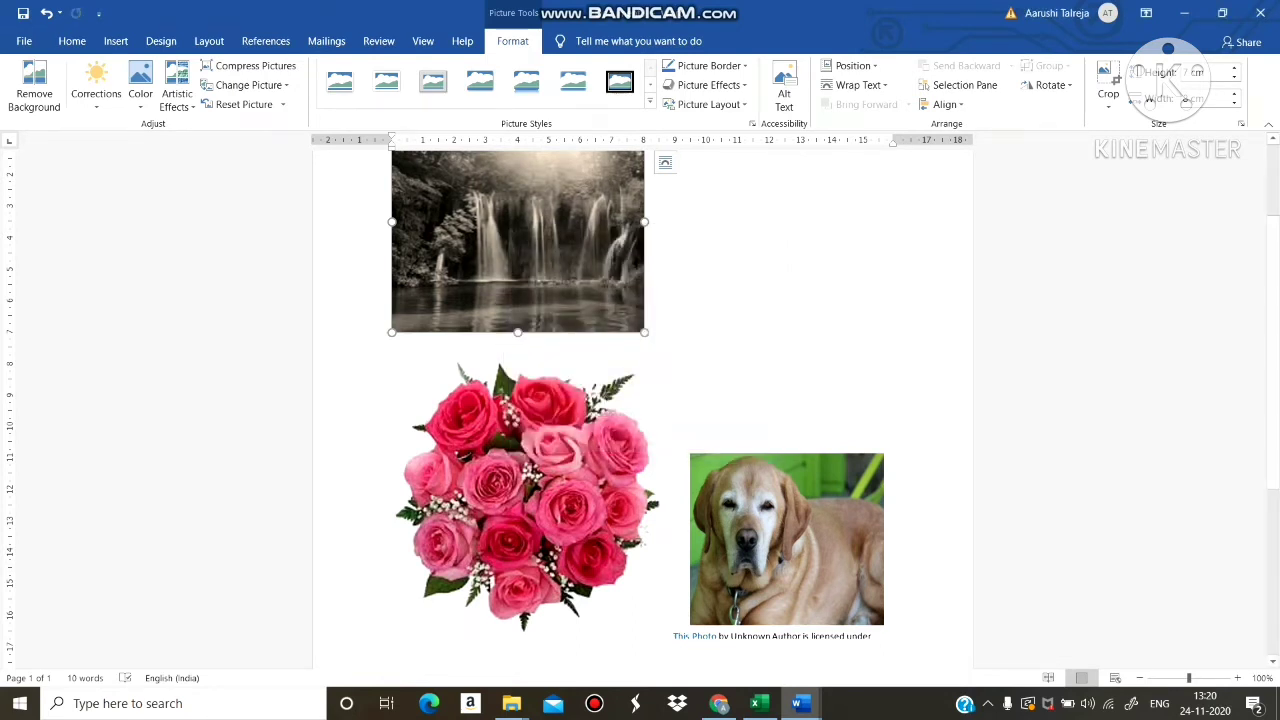
# Step: Reset the waterfall picture to discard its correction and recolor formatting
pyautogui.click(250, 85)
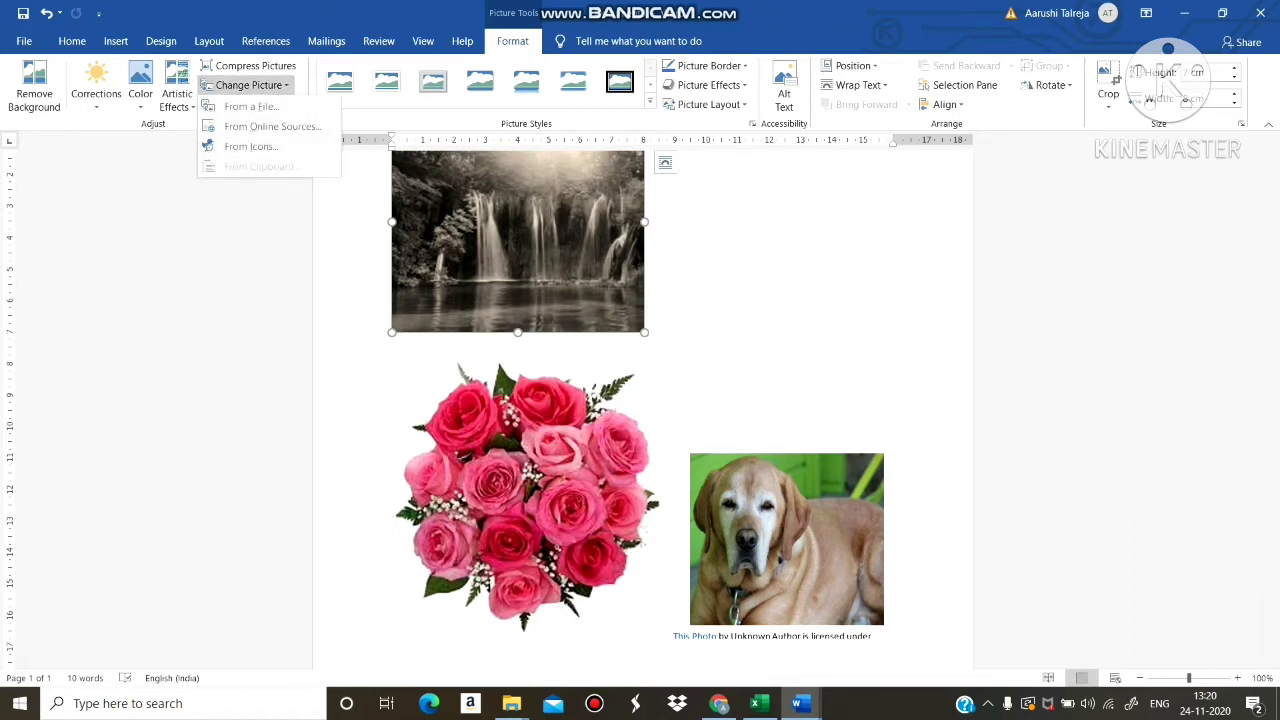
pyautogui.click(250, 85)
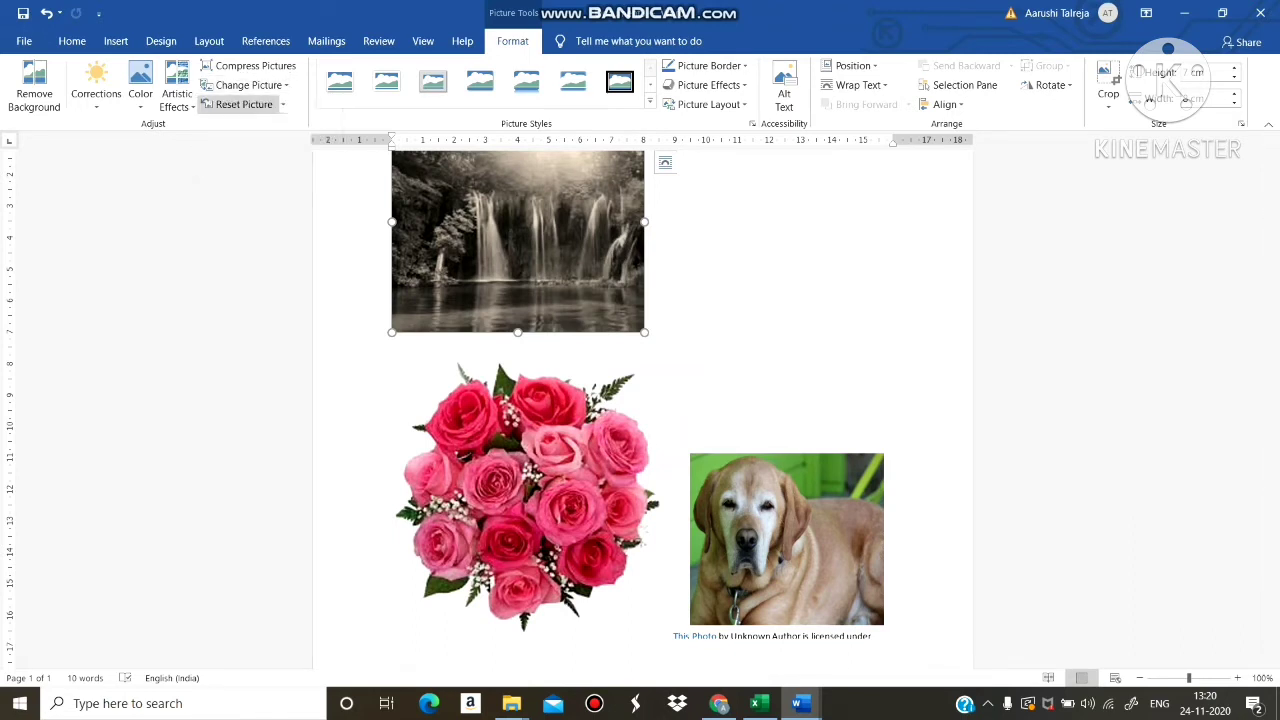
pyautogui.click(242, 104)
pyautogui.click(240, 104)
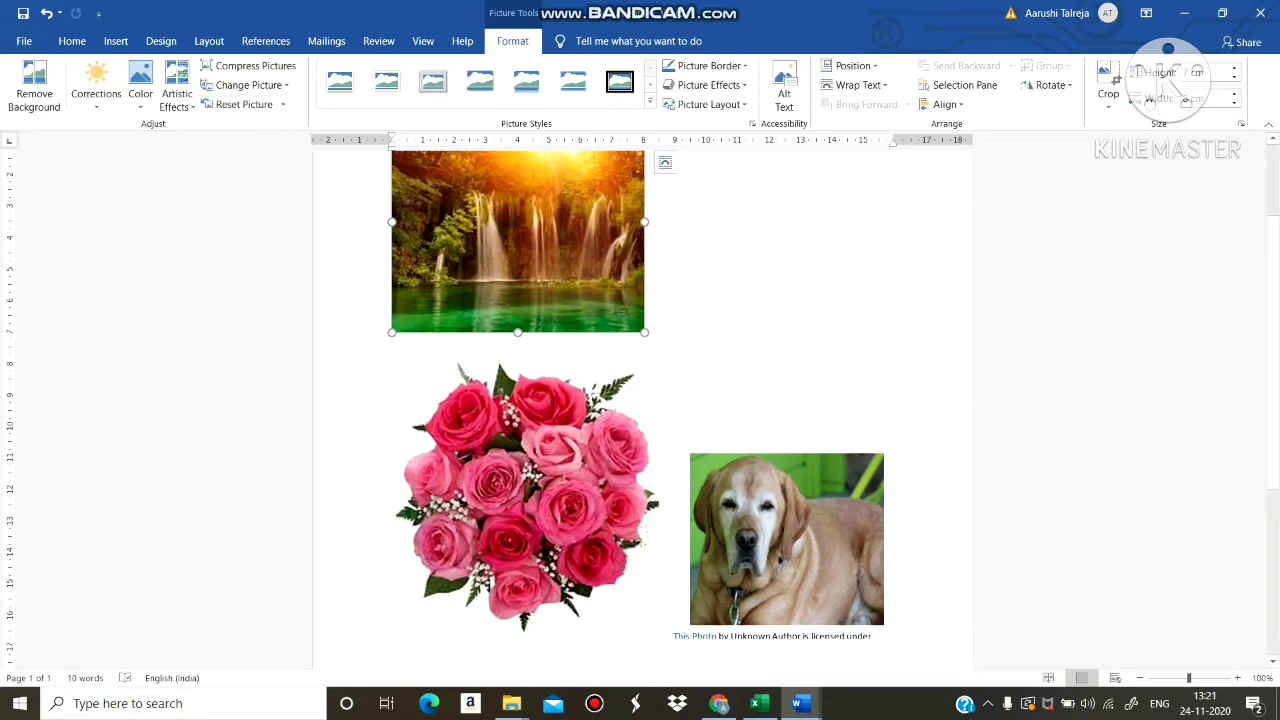
# Step: Apply a picture style with a thick black frame and a thin white inner line to the waterfall picture
pyautogui.click(649, 101)
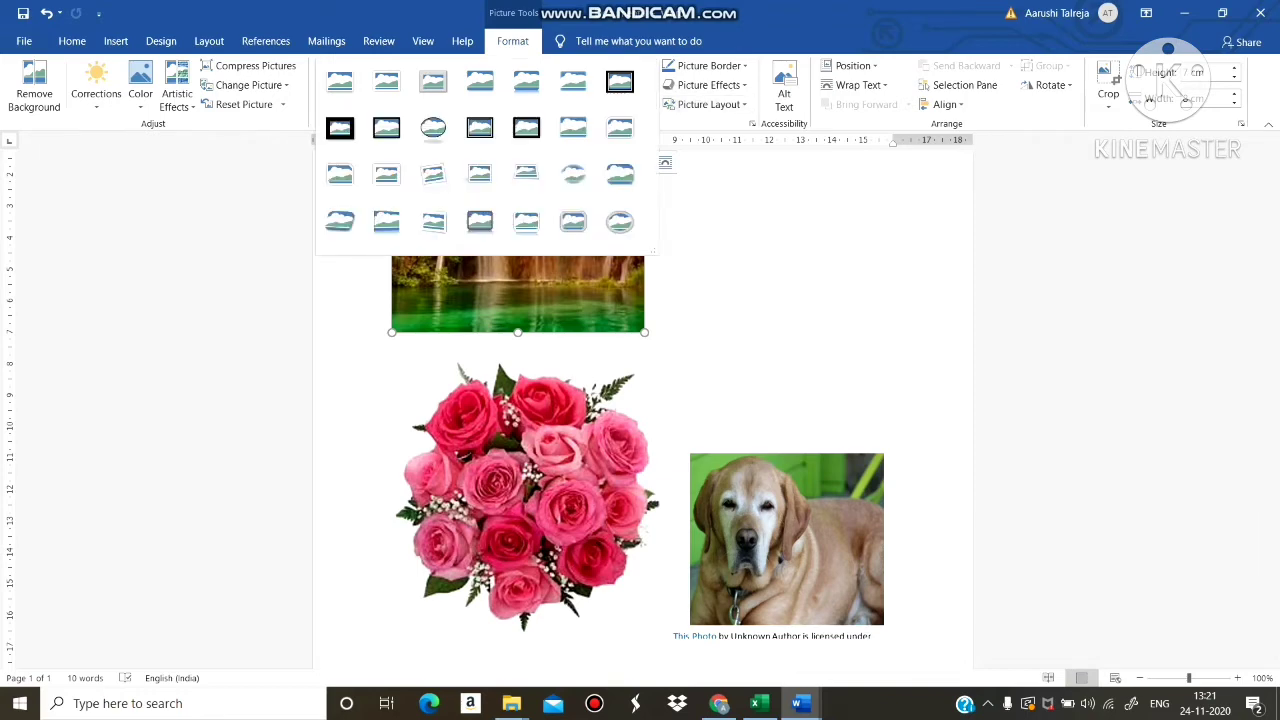
pyautogui.press('Escape')
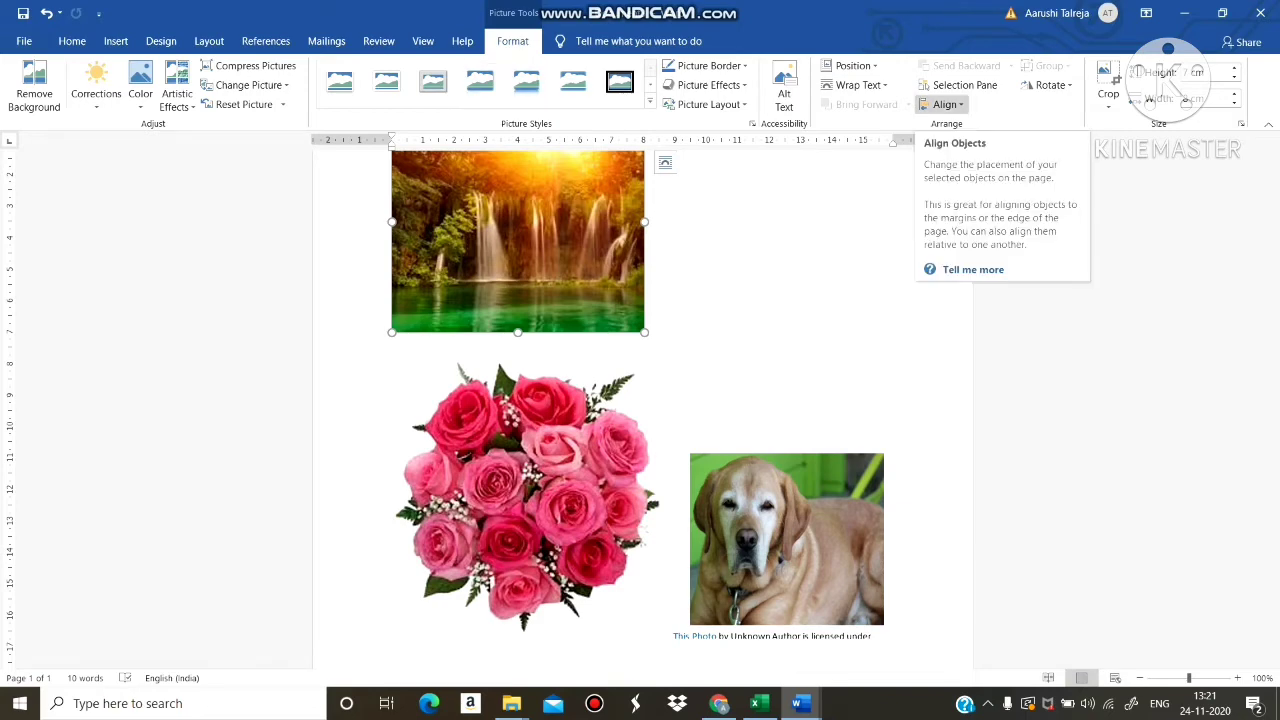
pyautogui.click(649, 101)
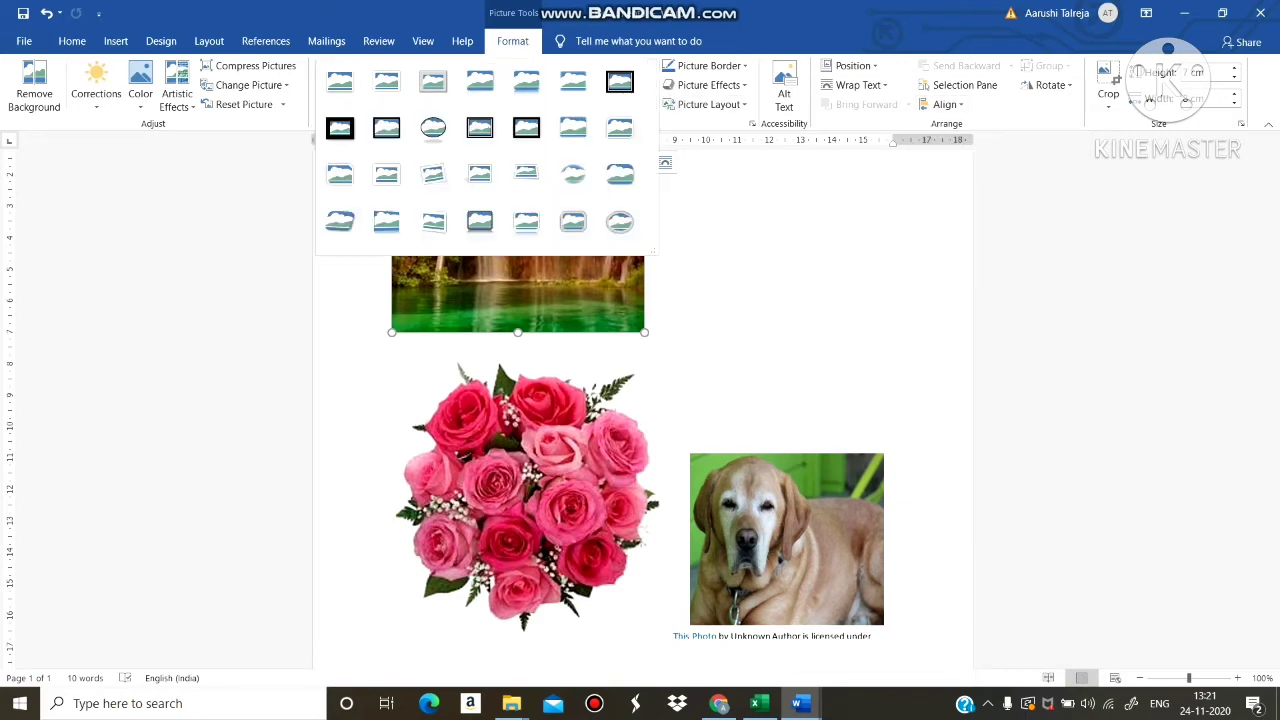
pyautogui.click(433, 128)
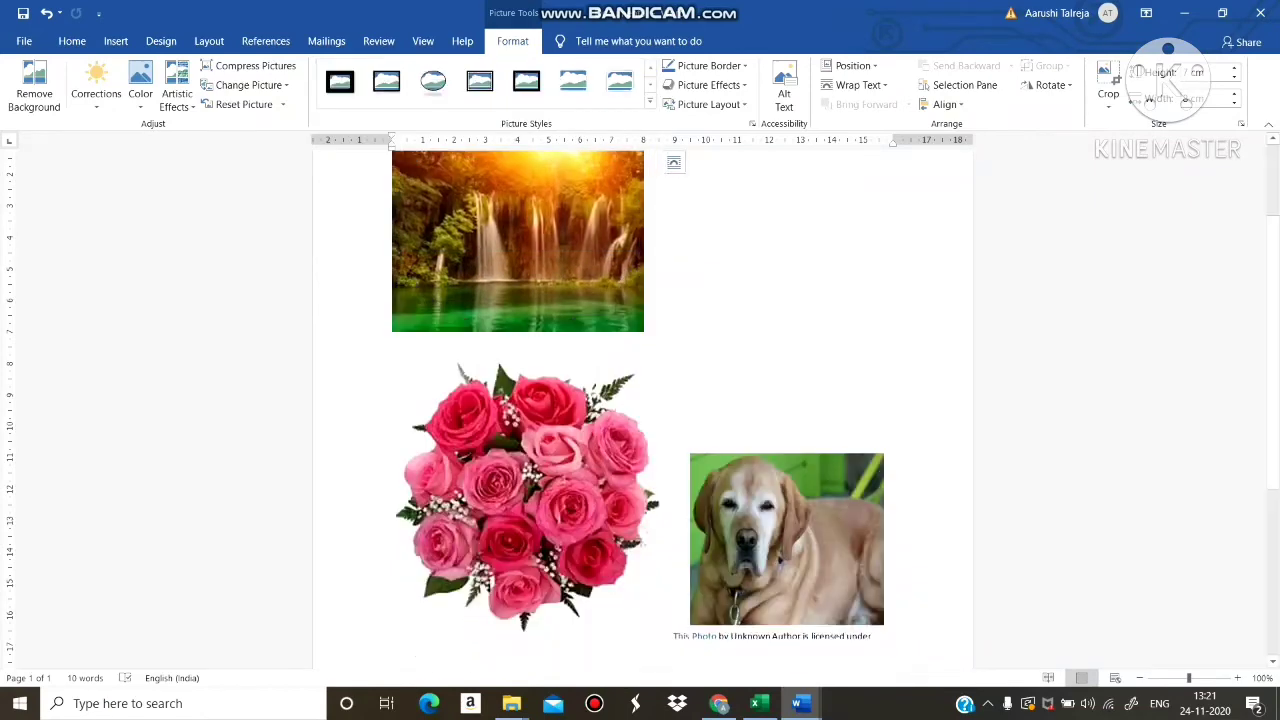
pyautogui.click(480, 82)
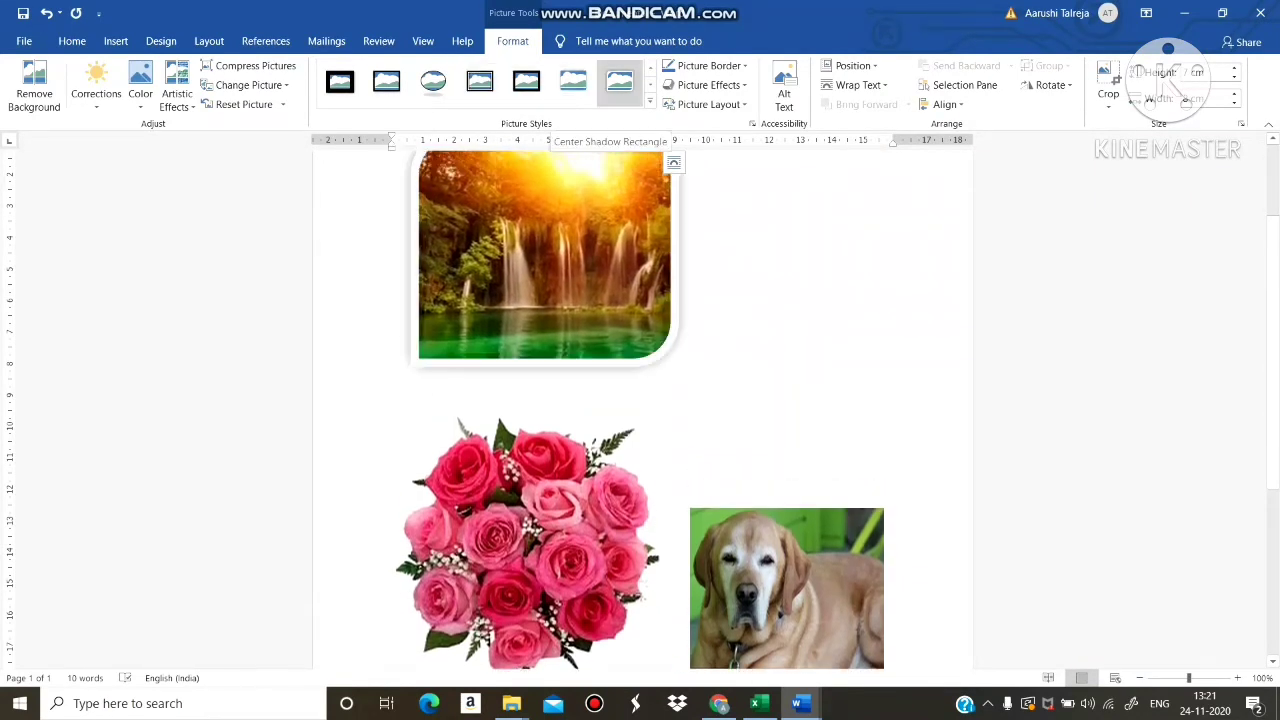
pyautogui.click(386, 80)
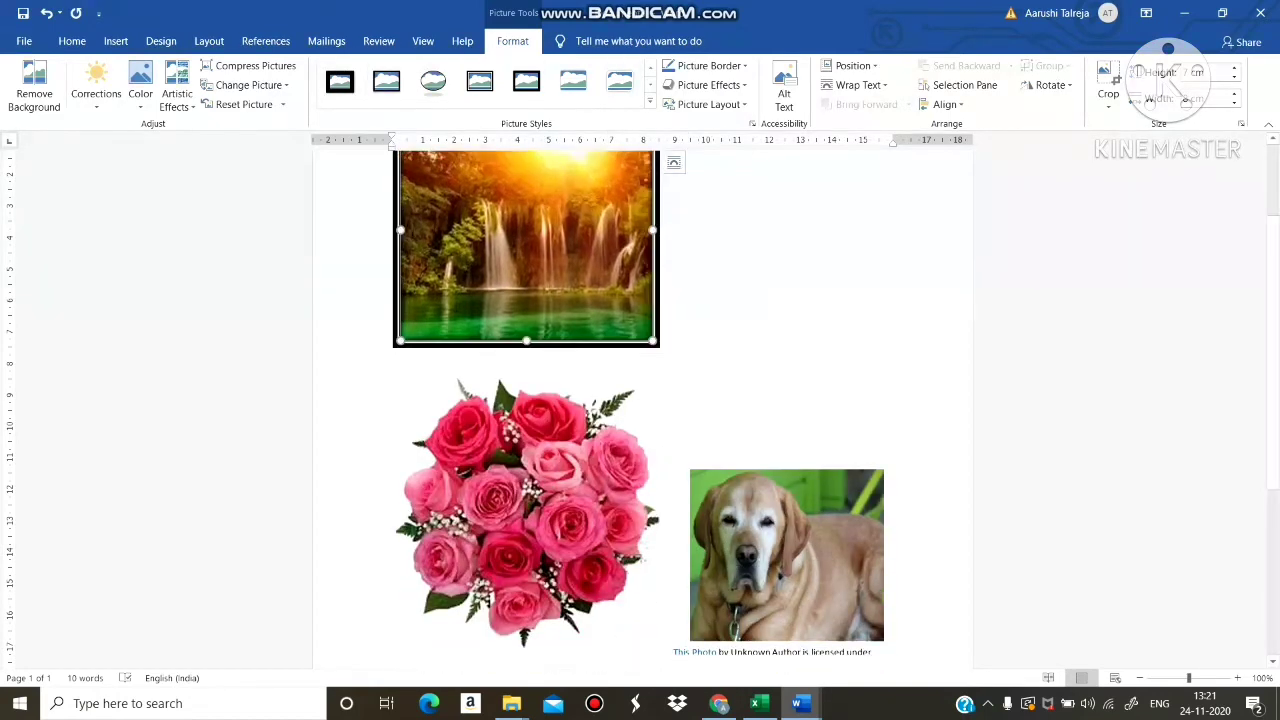
# Step: Try the Beveled Oval, Black picture style on the rose bouquet, undo it, and deselect the picture
pyautogui.click(528, 500)
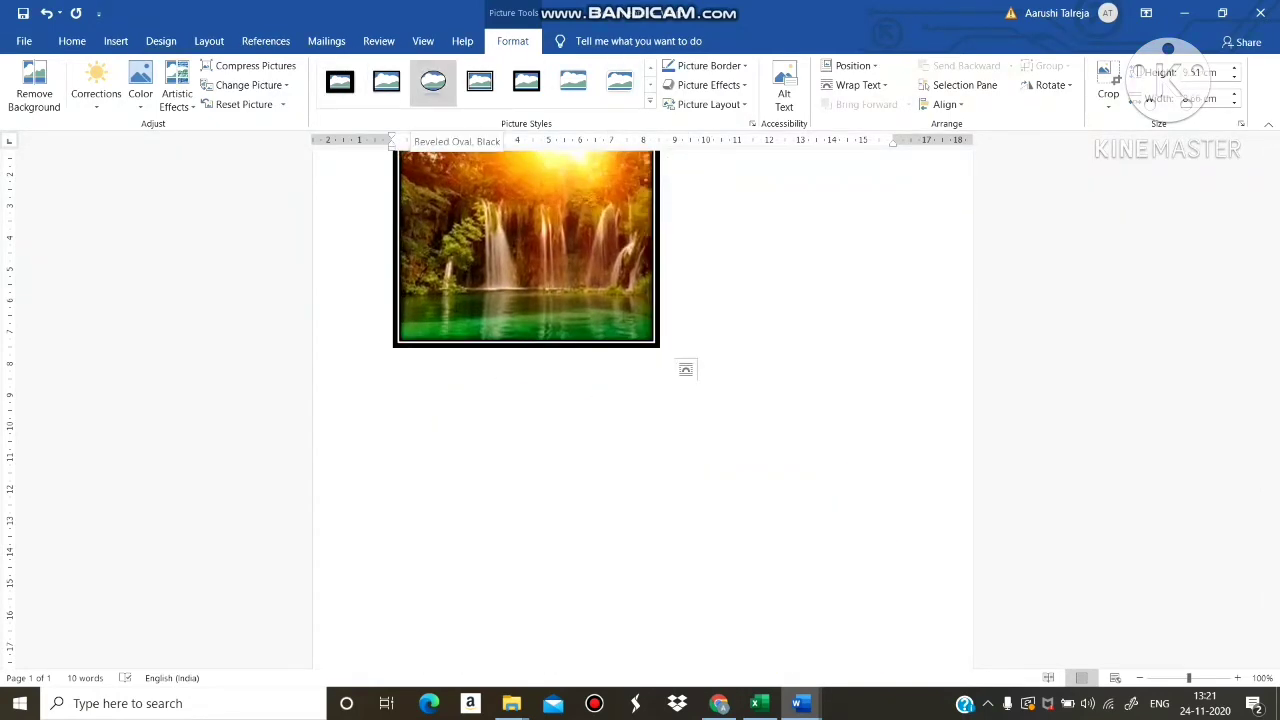
pyautogui.click(433, 82)
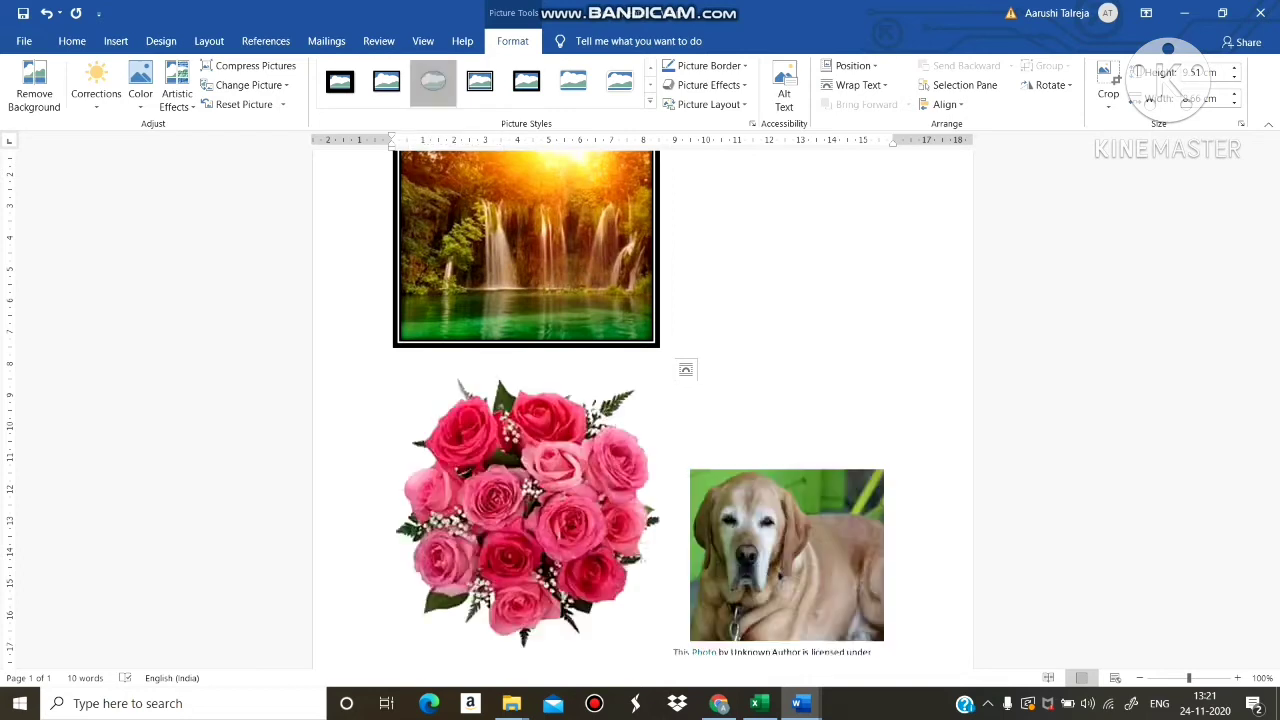
pyautogui.click(661, 342)
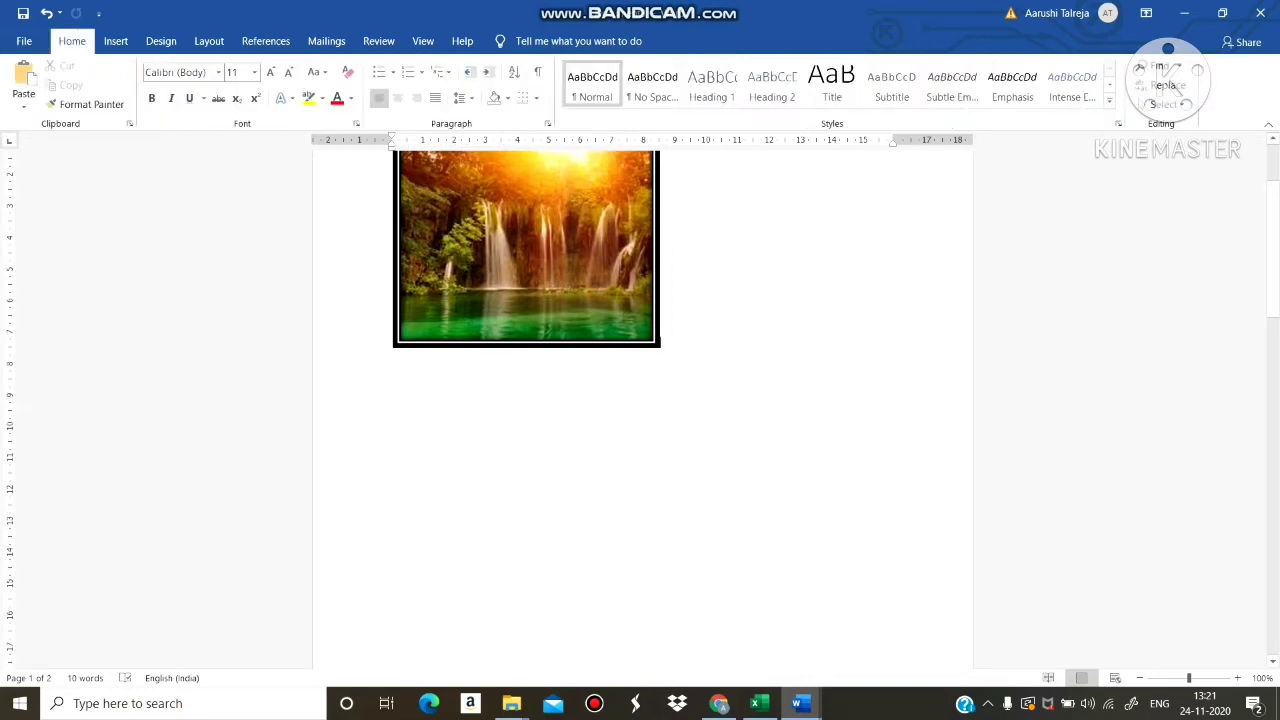
pyautogui.hotkey('ctrl', 'z')
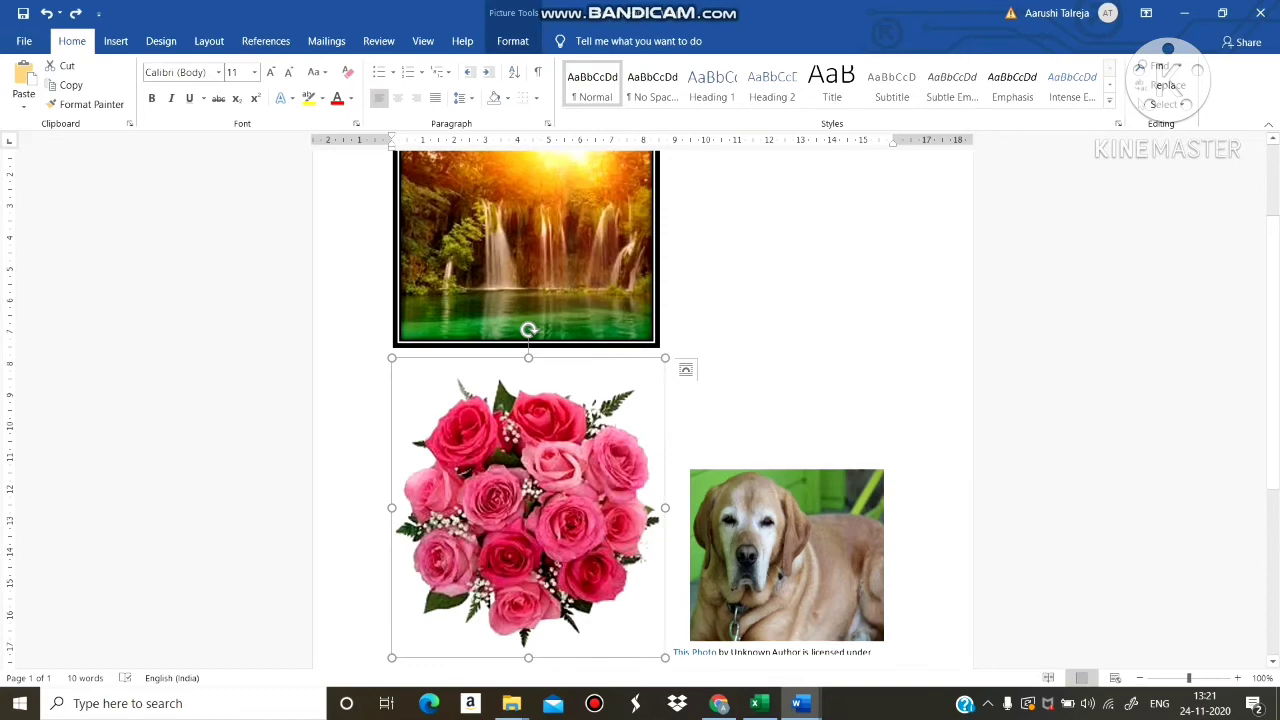
pyautogui.press('Escape')
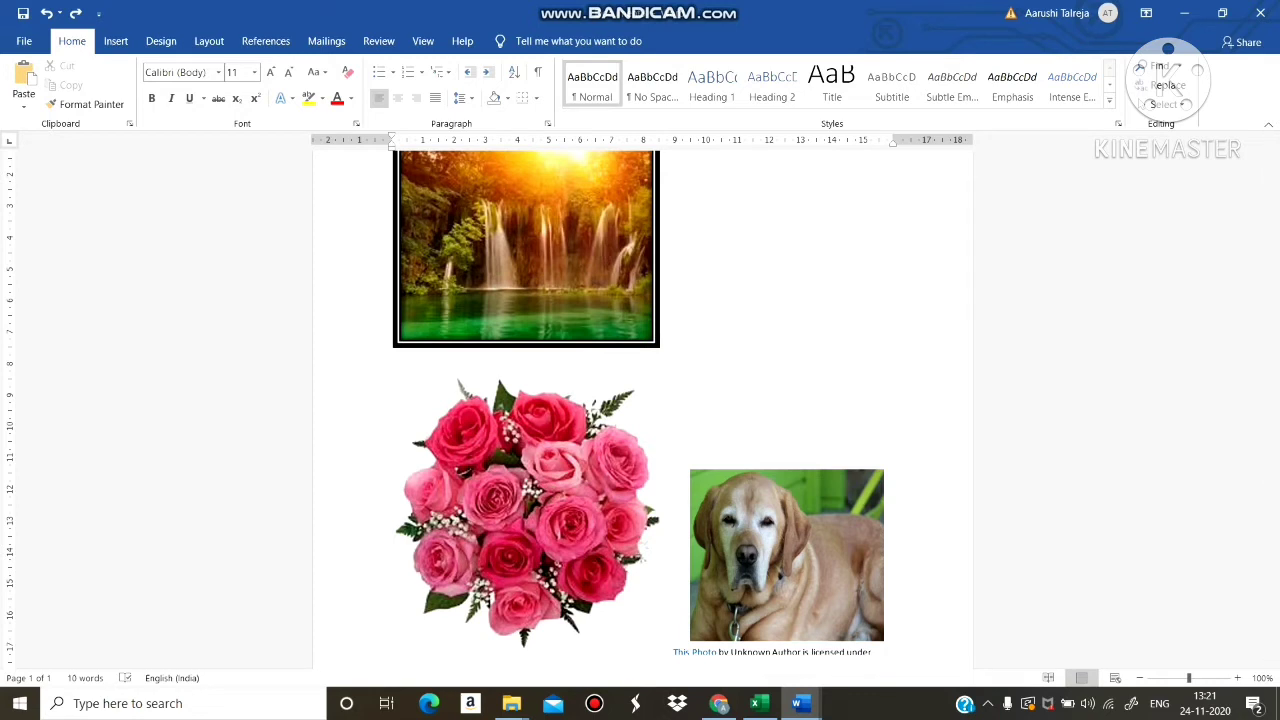
# Step: Try to move the waterfall picture while it is in line with the text
pyautogui.click(525, 245)
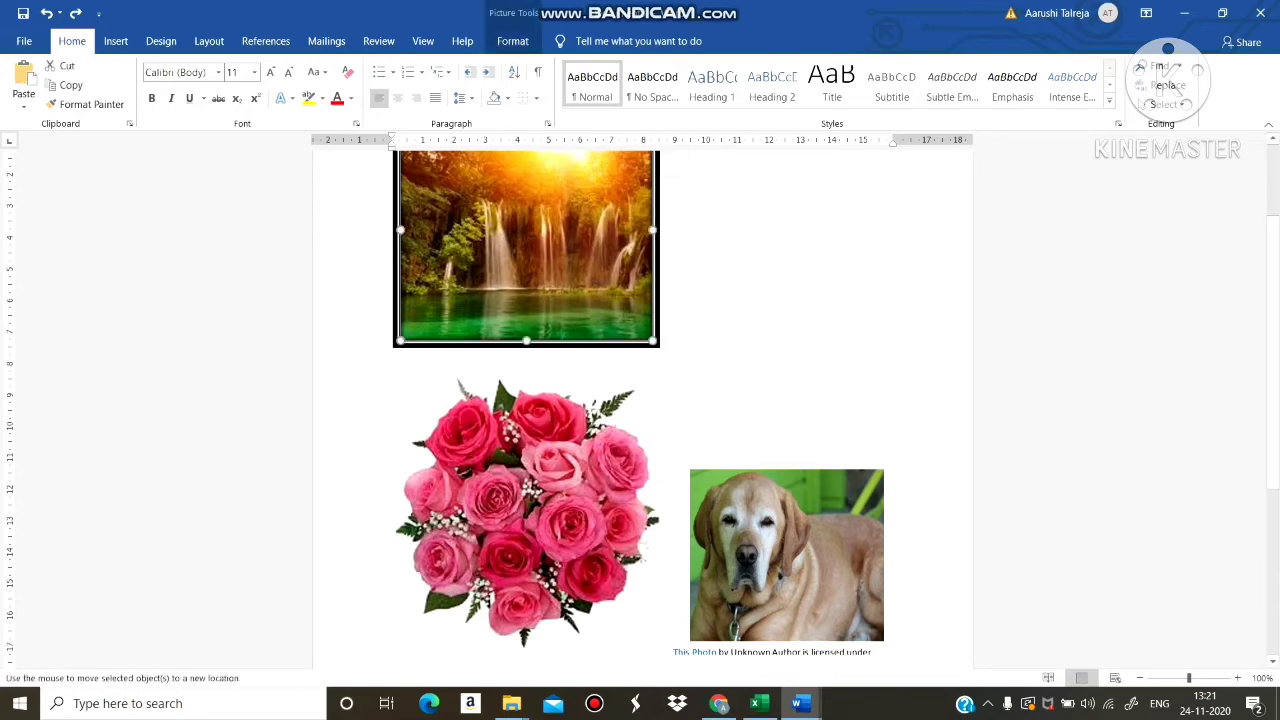
pyautogui.moveTo(525, 245); pyautogui.dragTo(560, 265)
pyautogui.press('Escape')
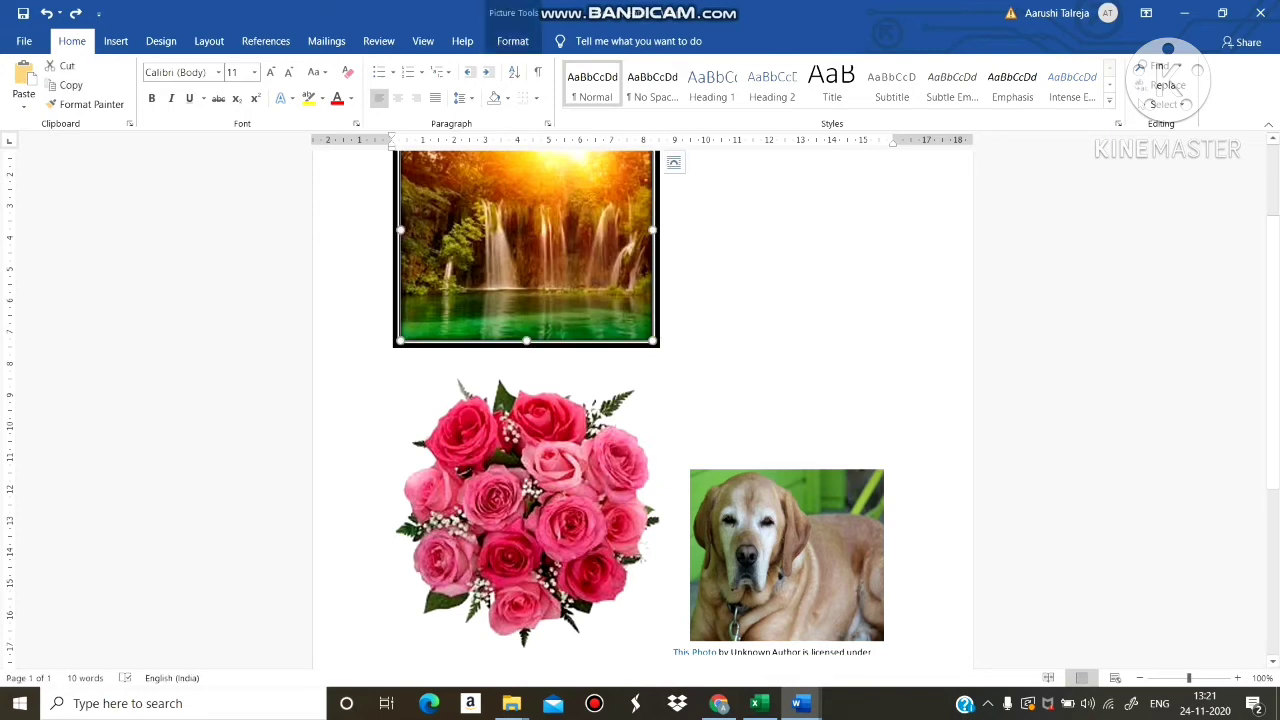
pyautogui.scroll(3, 640, 400)
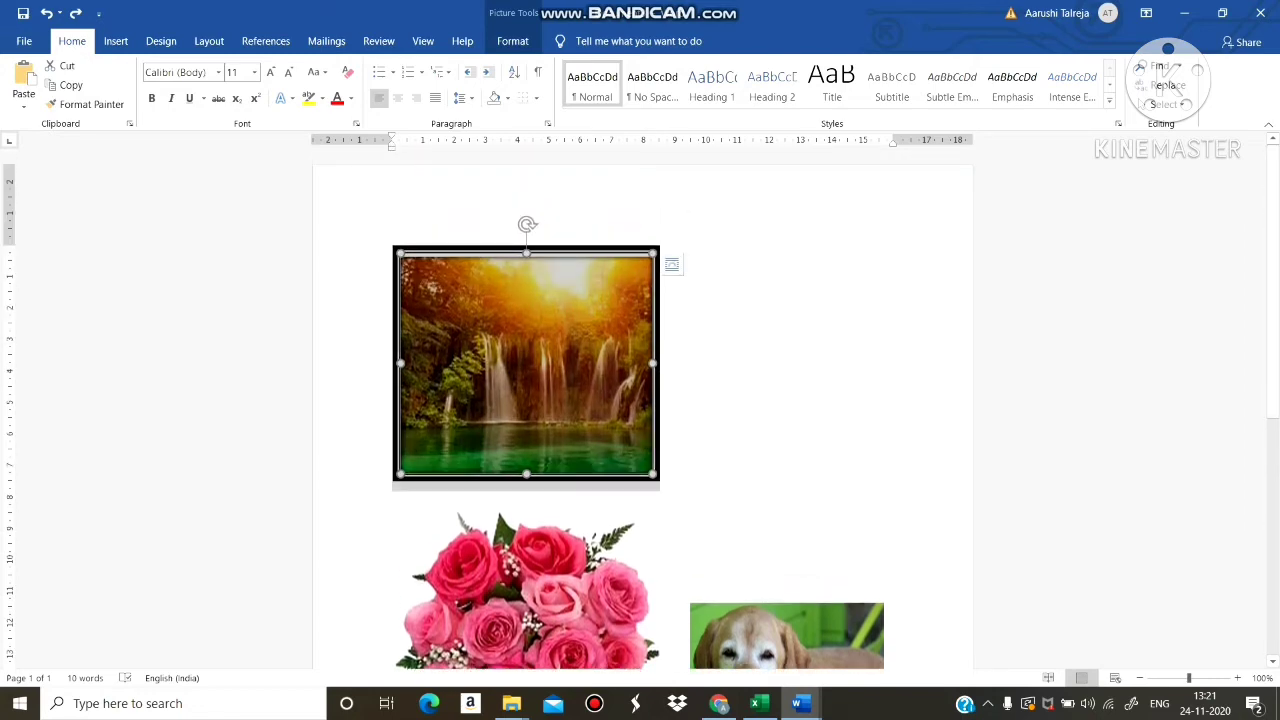
pyautogui.doubleClick(640, 195)
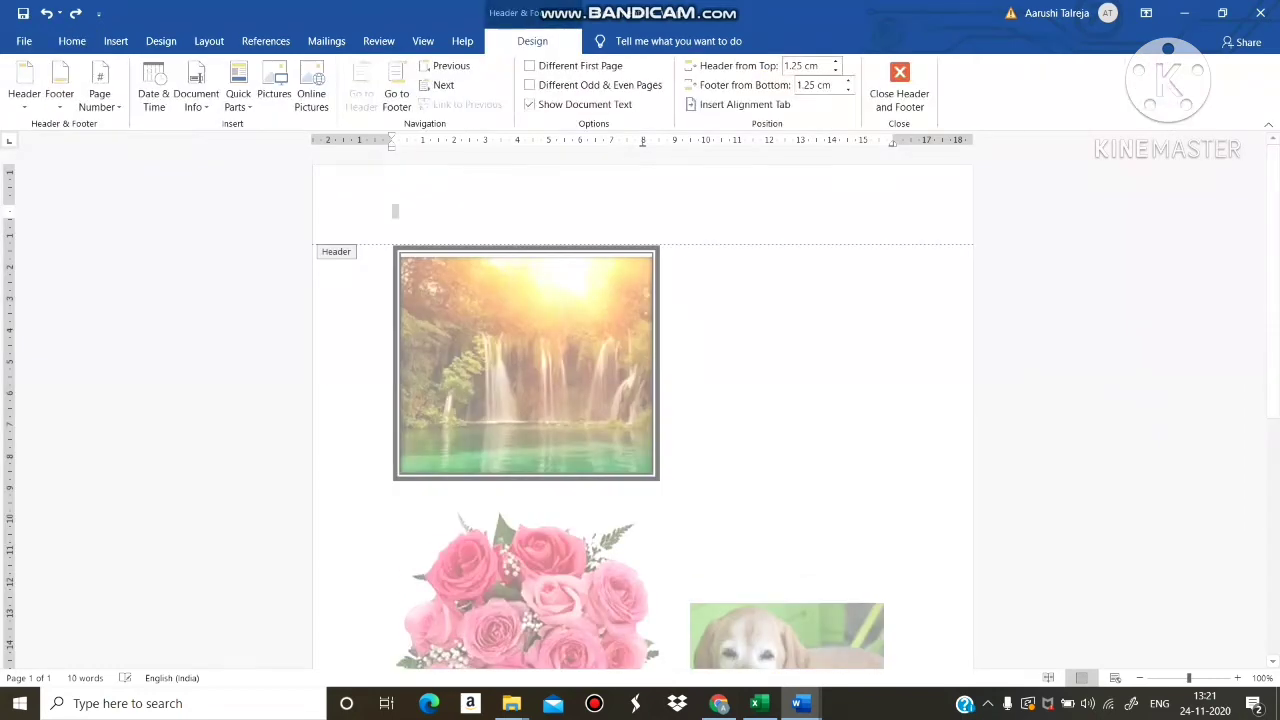
pyautogui.click(899, 85)
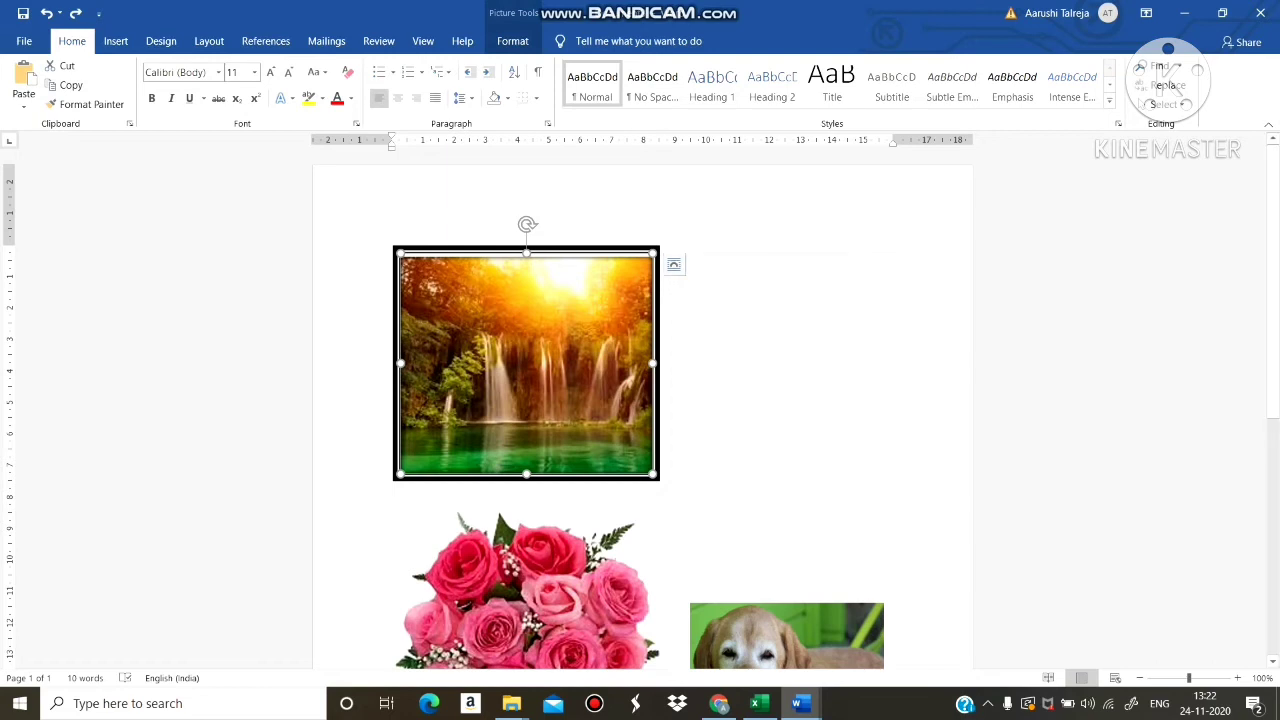
pyautogui.doubleClick(579, 270)
pyautogui.rightClick(579, 270)
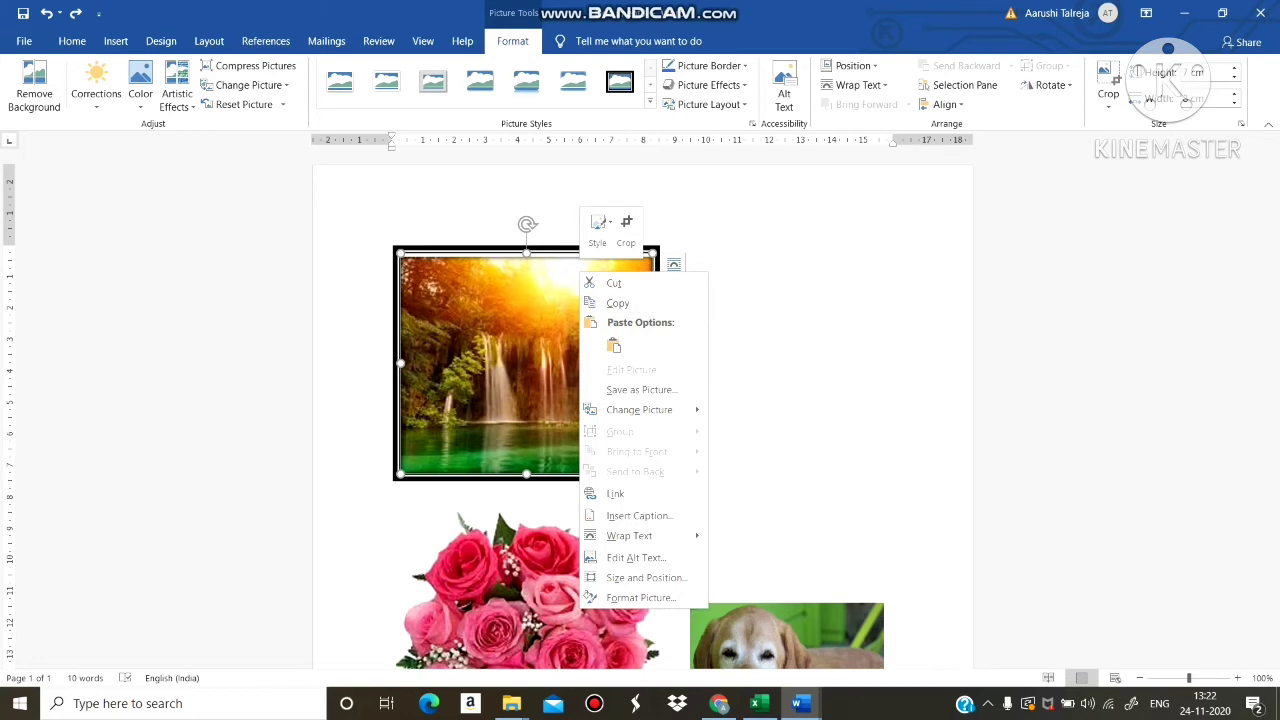
pyautogui.click(617, 303)
pyautogui.rightClick(521, 276)
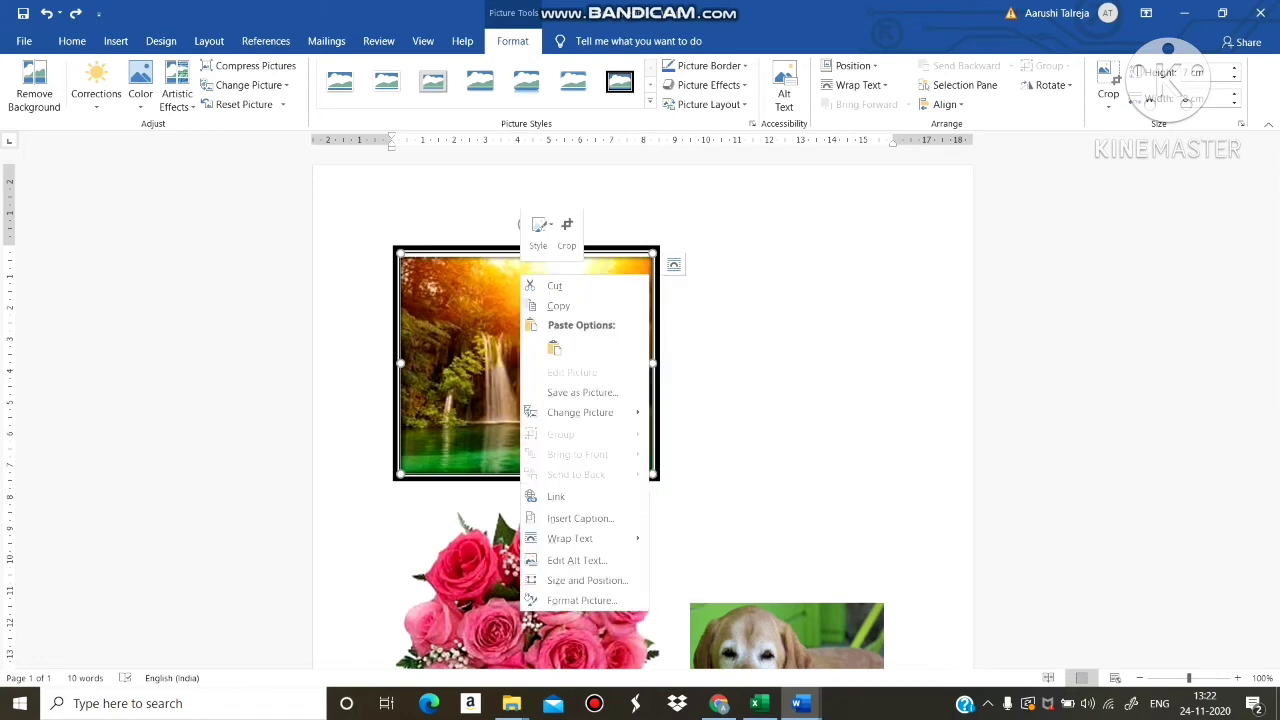
pyautogui.moveTo(590, 538)
pyautogui.click(850, 500)
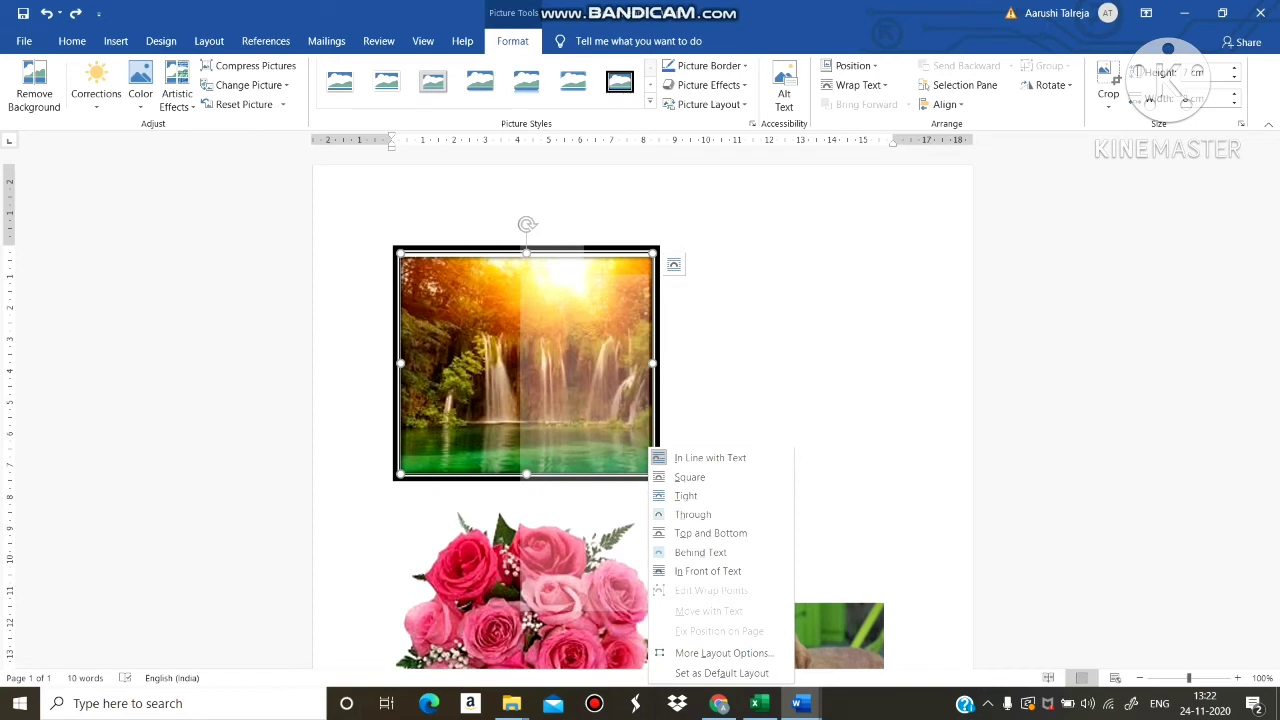
# Step: Set the waterfall picture's text wrapping to Tight and move it sideways toward the middle of the page
pyautogui.click(858, 85)
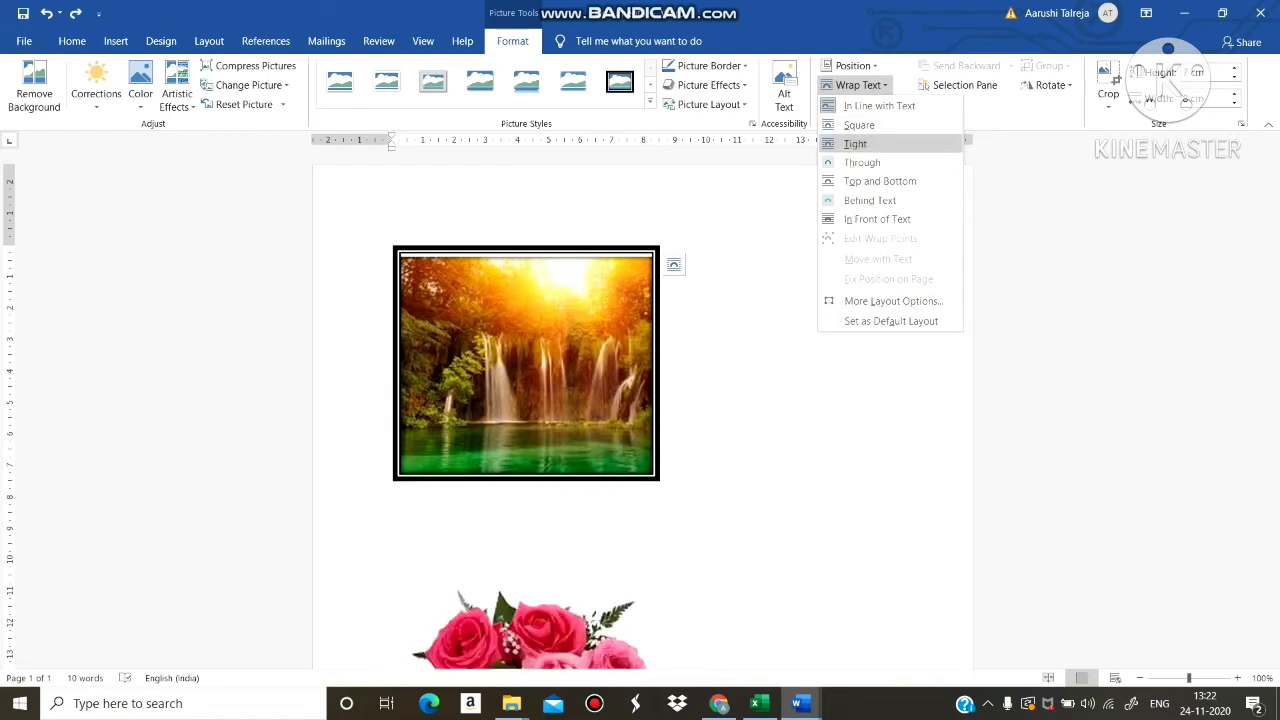
pyautogui.click(855, 143)
pyautogui.moveTo(526, 363); pyautogui.dragTo(646, 363)
# Step: Change the waterfall picture's text wrapping to Through and move it down to just above the rose bouquet
pyautogui.click(858, 85)
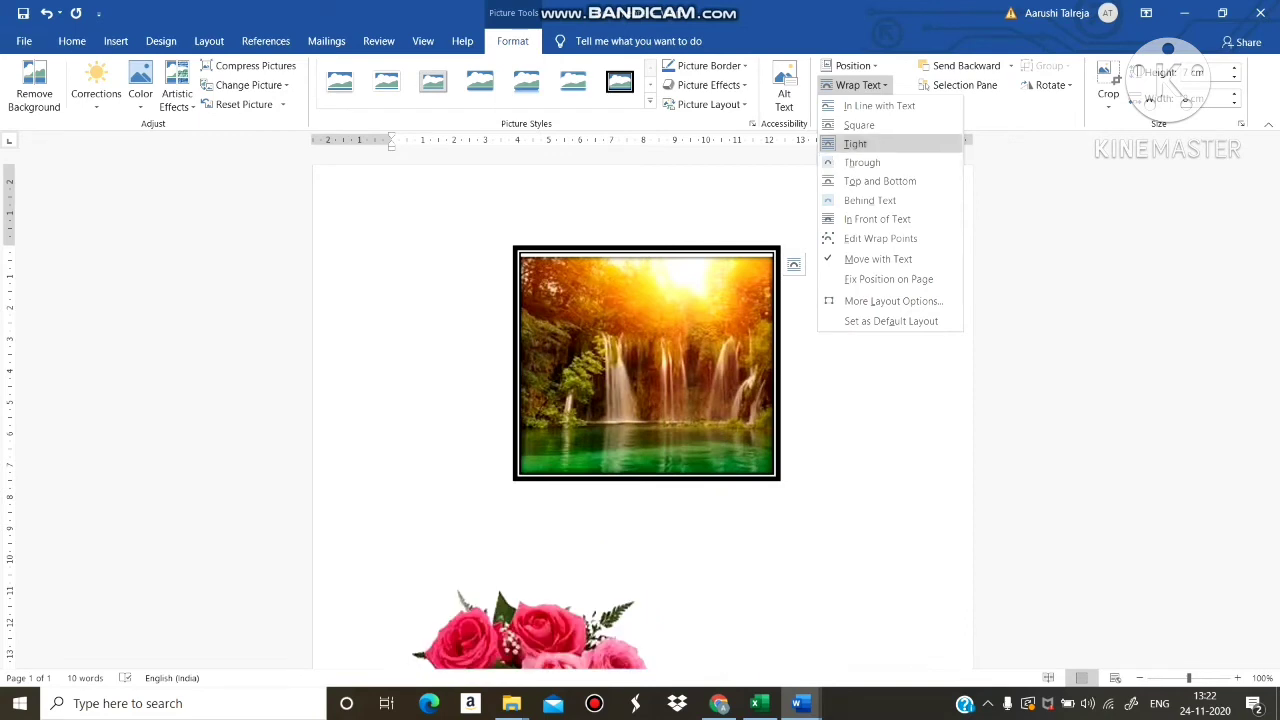
pyautogui.click(862, 162)
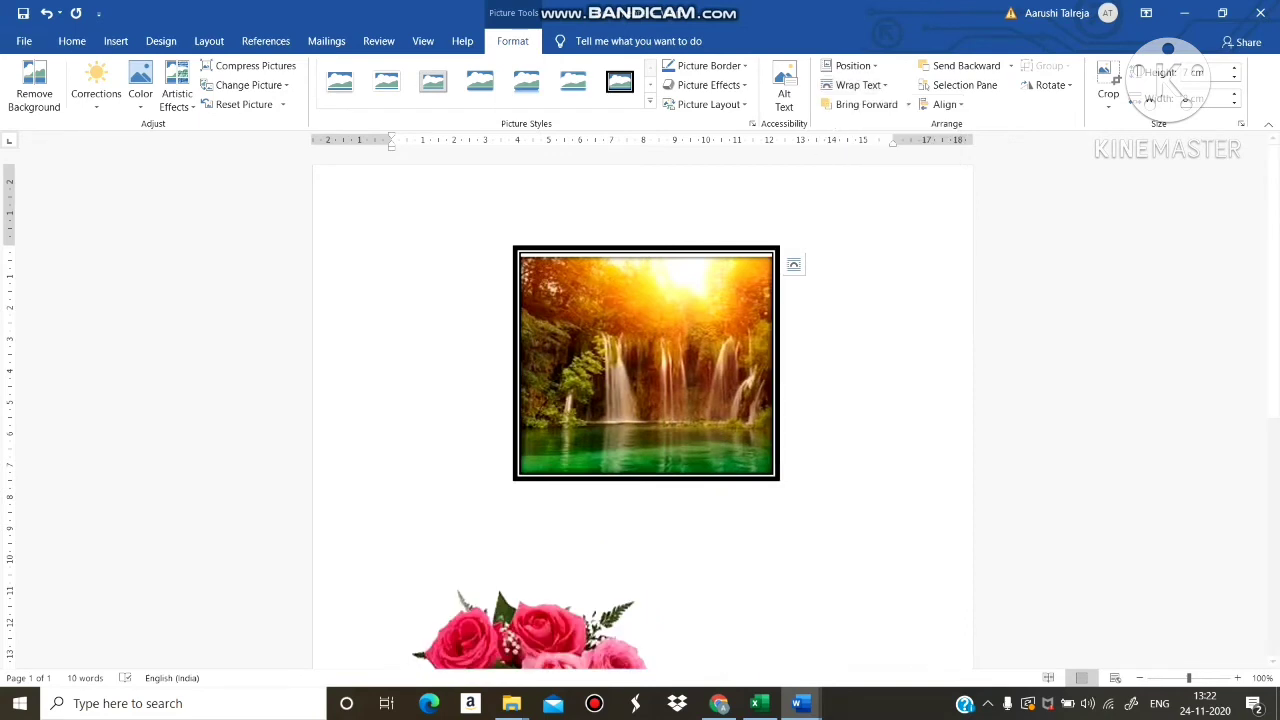
pyautogui.moveTo(646, 363); pyautogui.dragTo(590, 450)
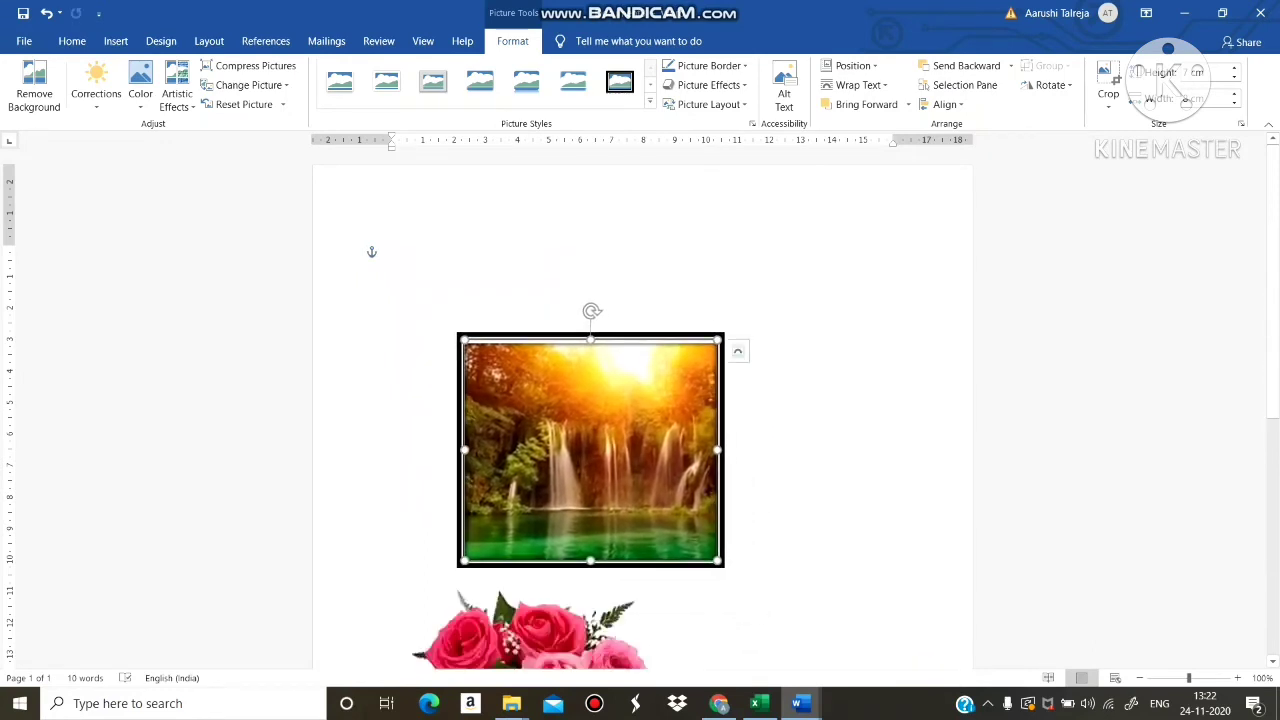
# Step: Write "Hello" on the first line above the waterfall picture and enlarge its font size to 20
pyautogui.click(391, 250)
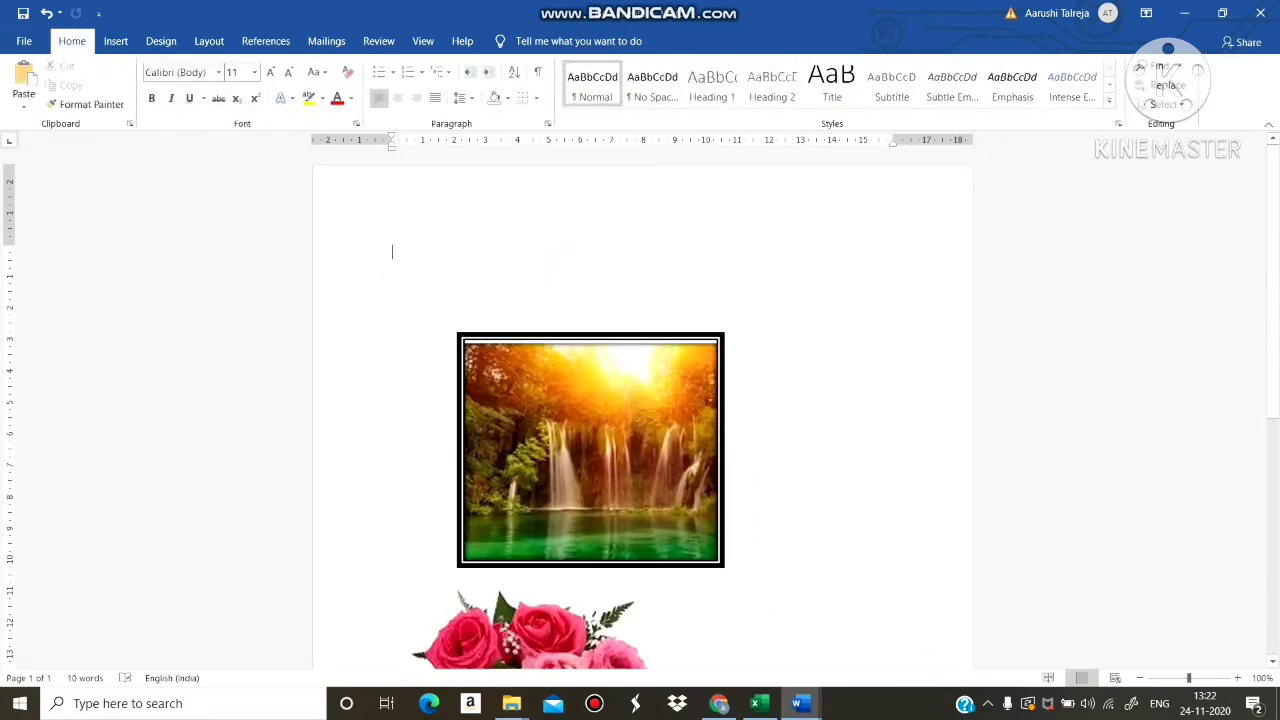
pyautogui.write('Hello')
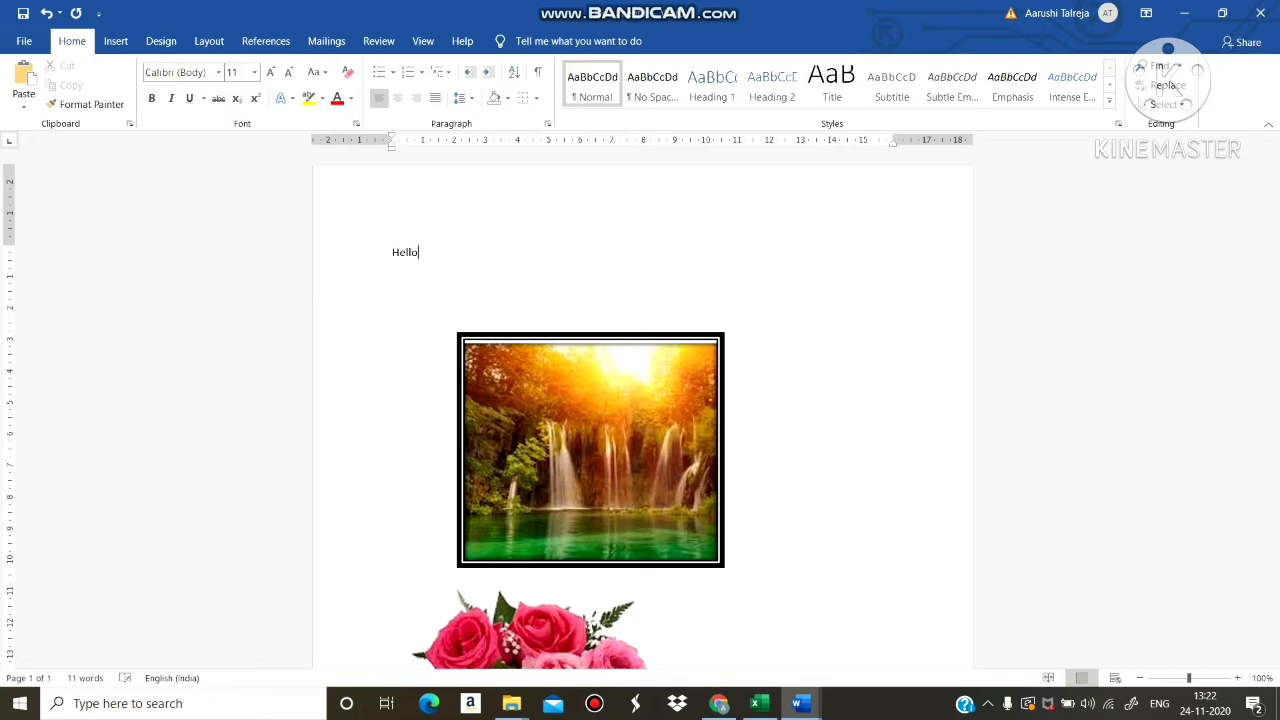
pyautogui.click(371, 251)
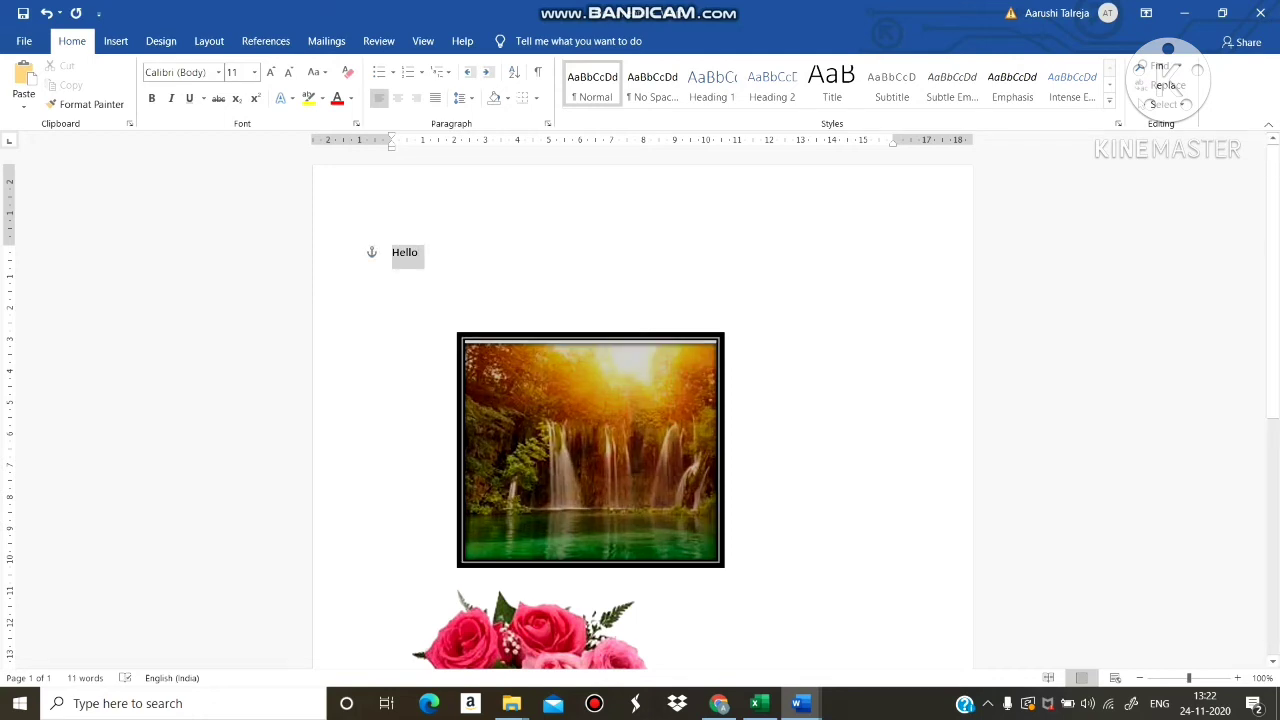
pyautogui.click(270, 72)
pyautogui.click(270, 72)
pyautogui.click(270, 72)
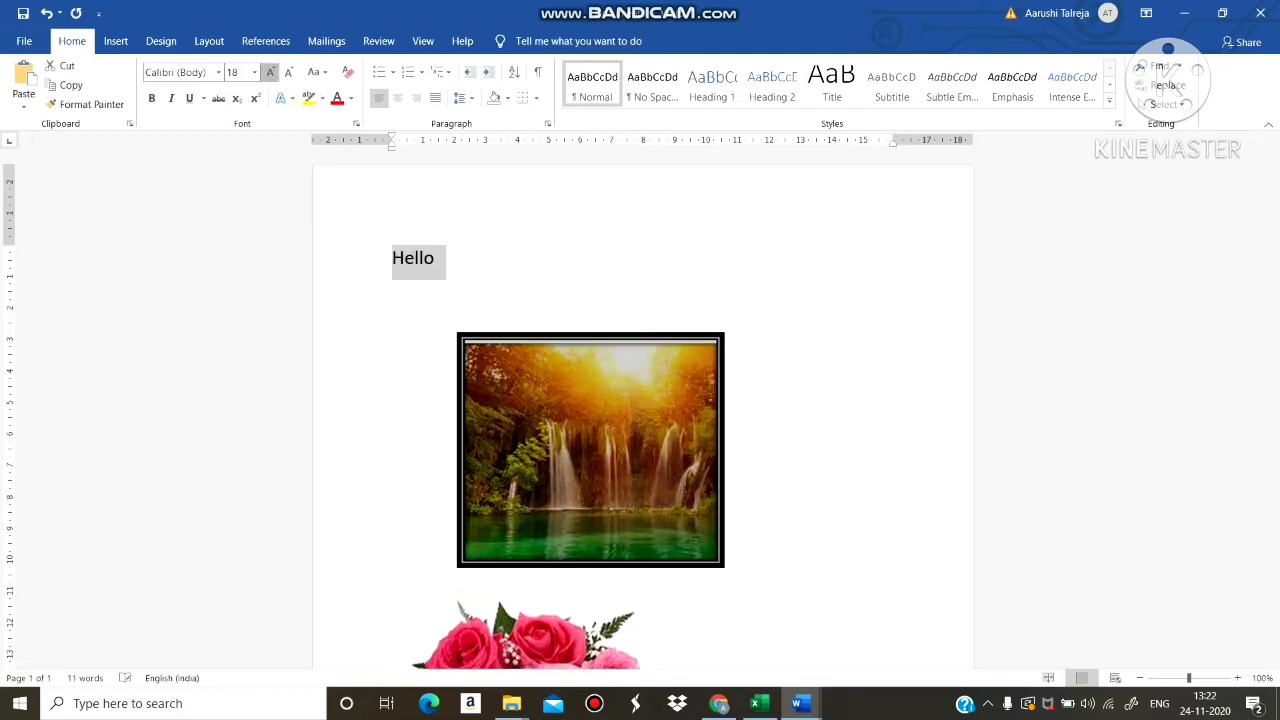
pyautogui.click(270, 72)
pyautogui.click(270, 72)
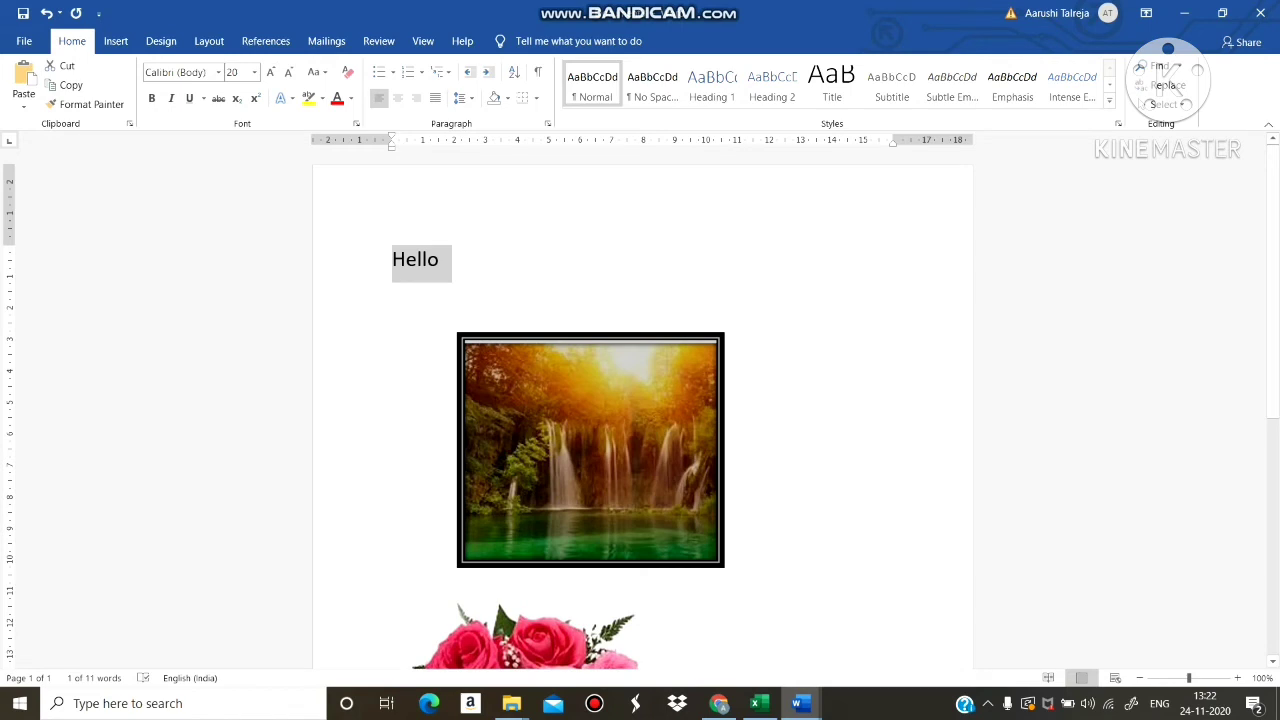
# Step: Move the waterfall picture up so it sits directly beside the "Hello" text
pyautogui.click(440, 259)
pyautogui.moveTo(590, 450); pyautogui.dragTo(602, 362)
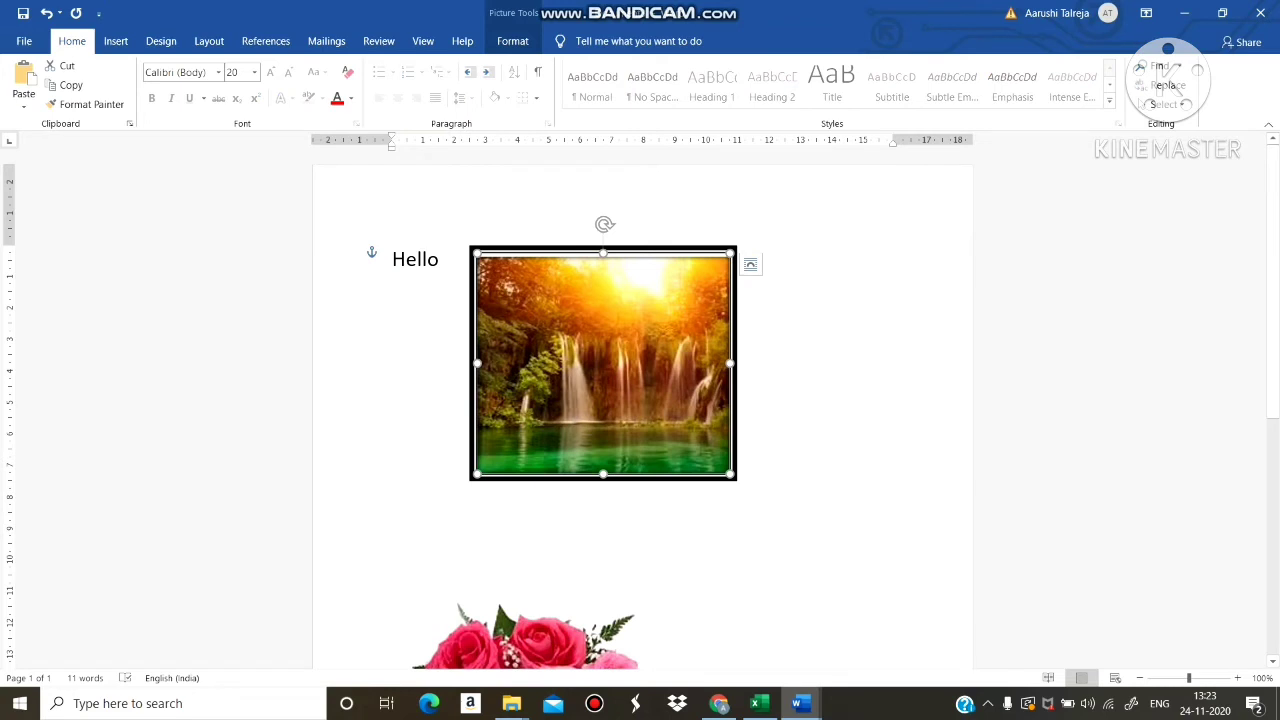
# Step: Try to move the rose bouquet picture while it is in line with the text
pyautogui.click(530, 635)
pyautogui.click(530, 635)
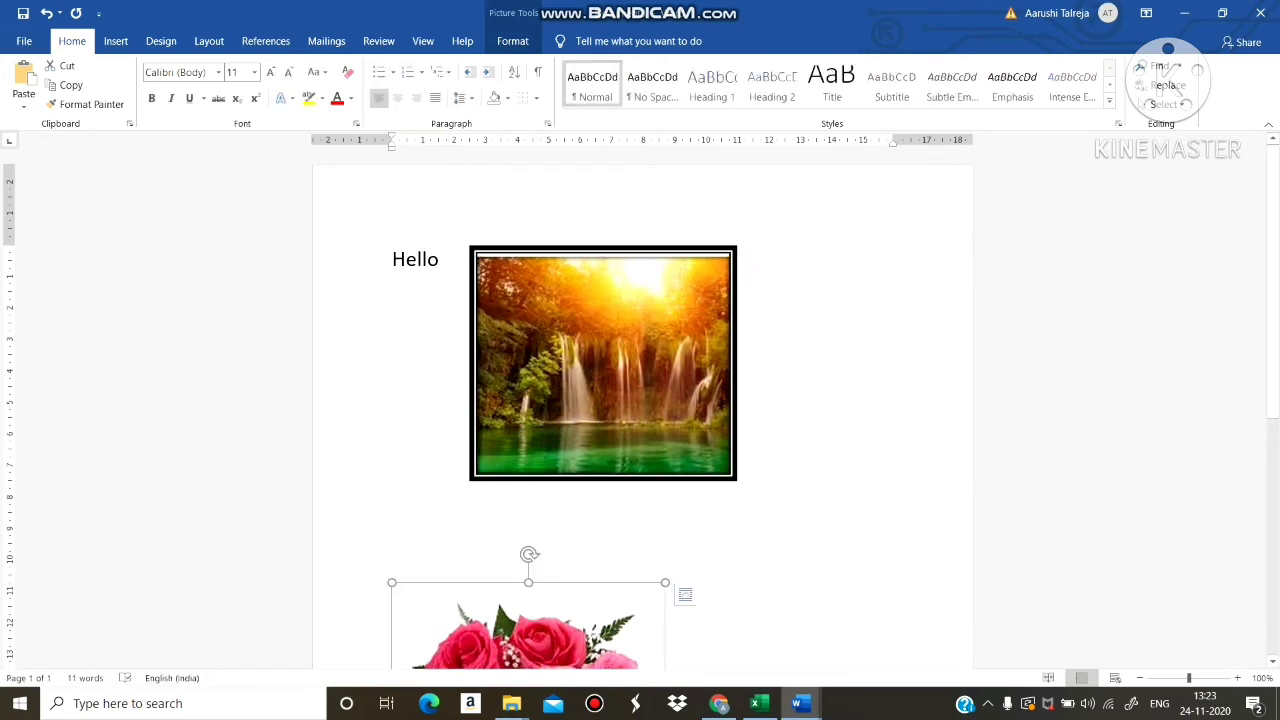
pyautogui.moveTo(530, 635); pyautogui.dragTo(540, 635)
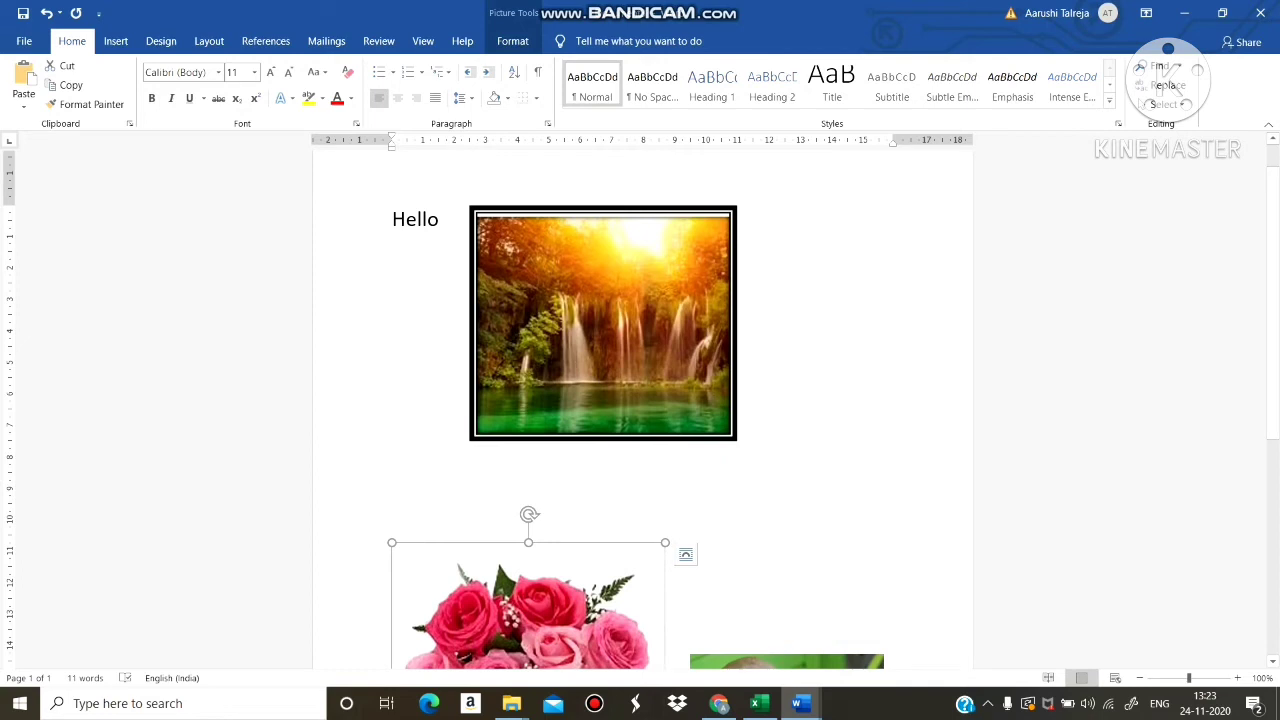
pyautogui.hotkey('shift', 'F10')
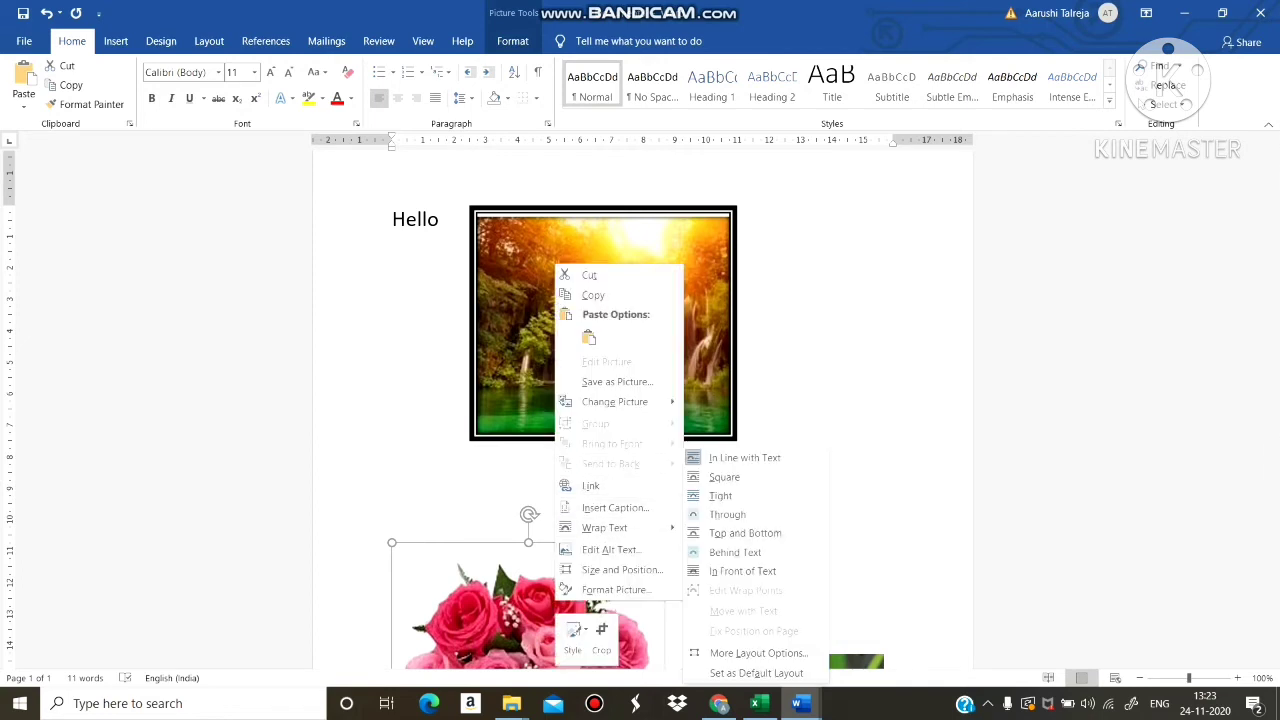
pyautogui.press('Escape')
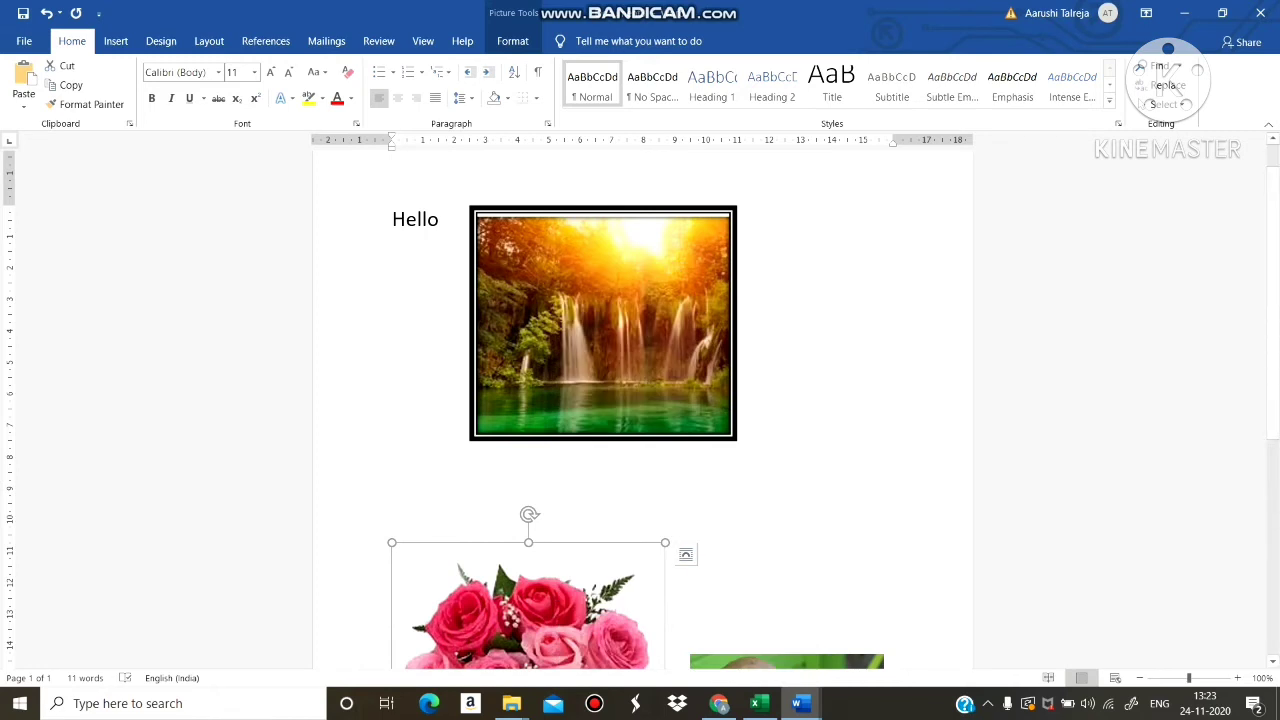
# Step: Set the rose bouquet picture's text wrapping to Through
pyautogui.click(513, 41)
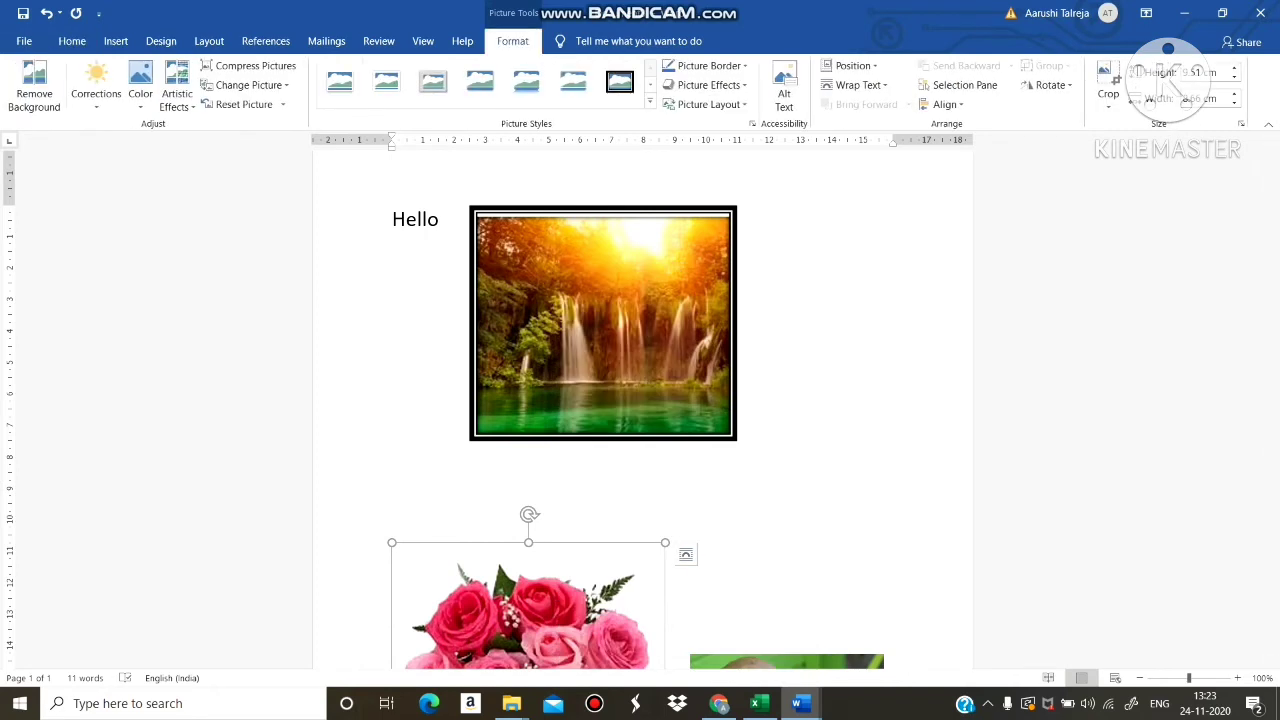
pyautogui.click(856, 85)
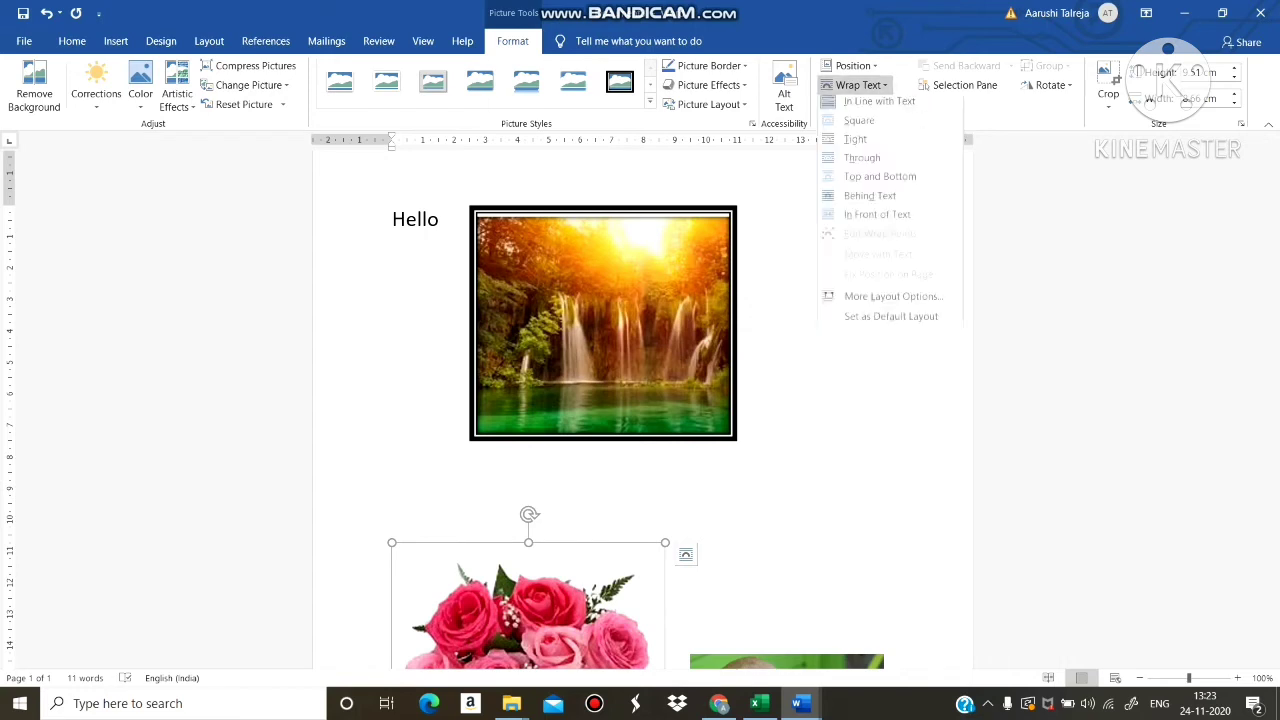
pyautogui.press('Up')
pyautogui.press('Up')
pyautogui.press('Up')
pyautogui.press('Up')
pyautogui.press('Up')
pyautogui.press('Up')
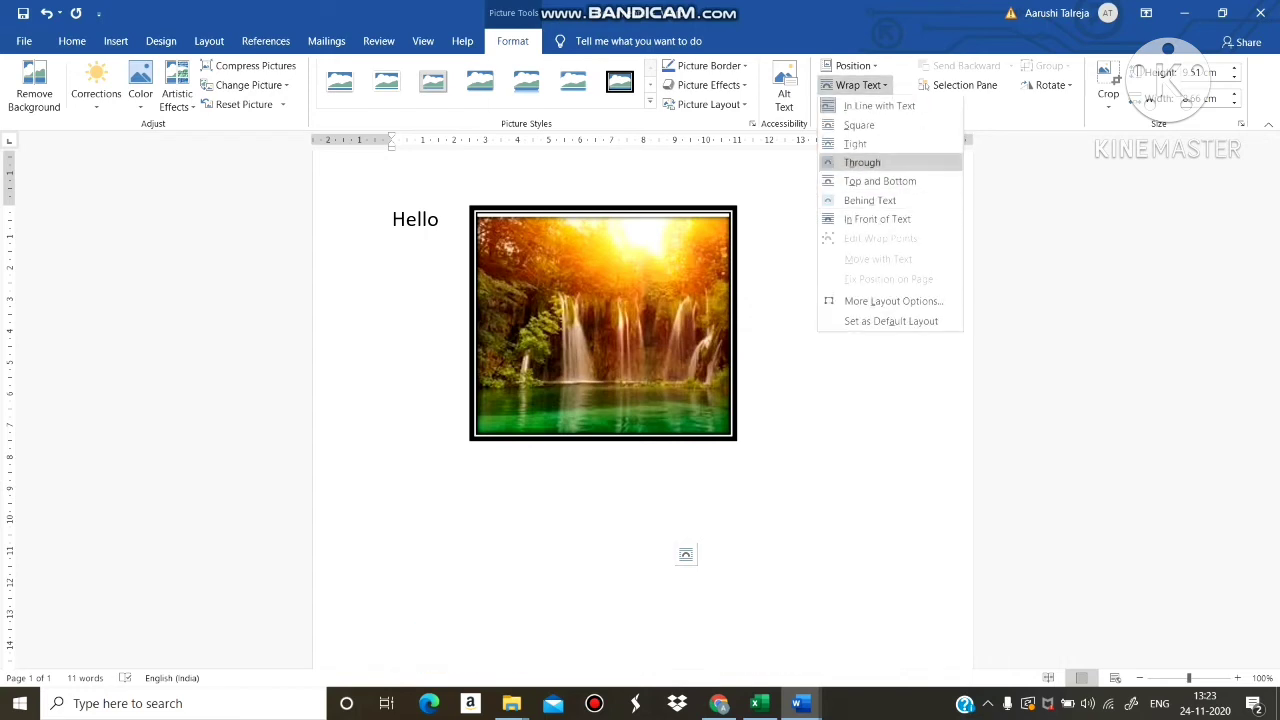
pyautogui.press('Return')
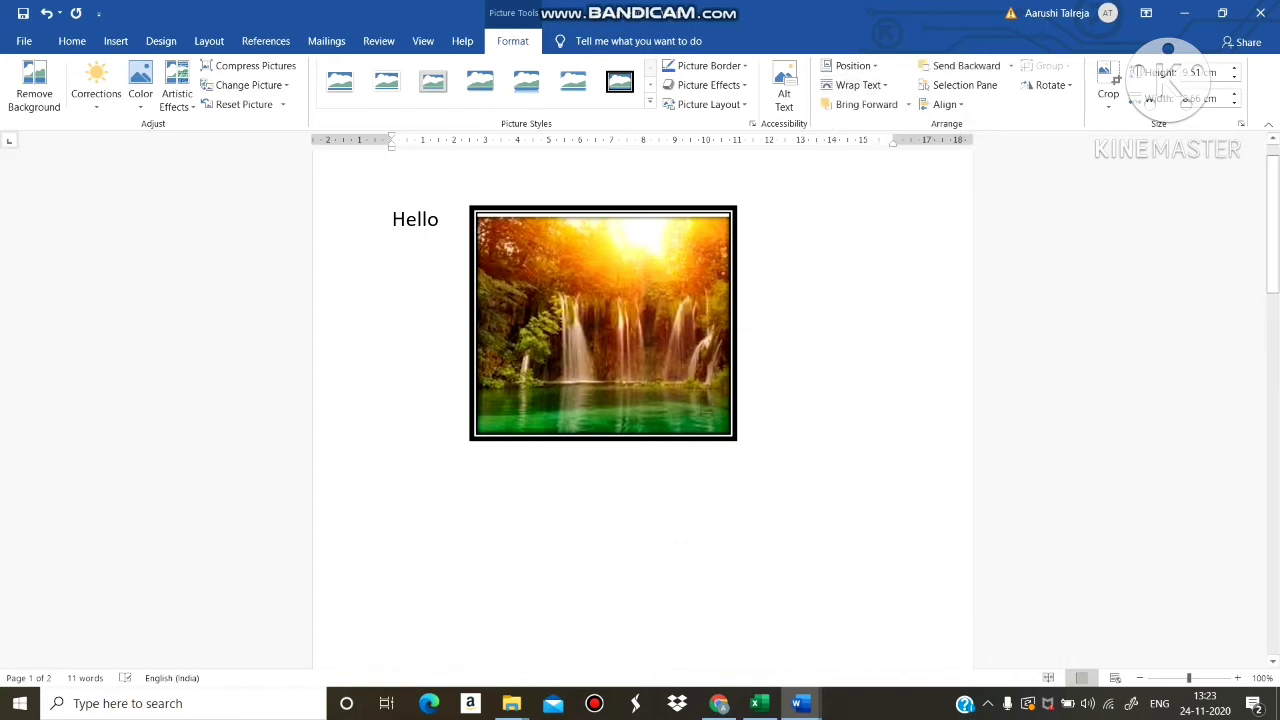
# Step: Move the rose bouquet to the top of the first page, at the right side of the waterfall picture
pyautogui.moveTo(1273, 234); pyautogui.dragTo(1273, 534)
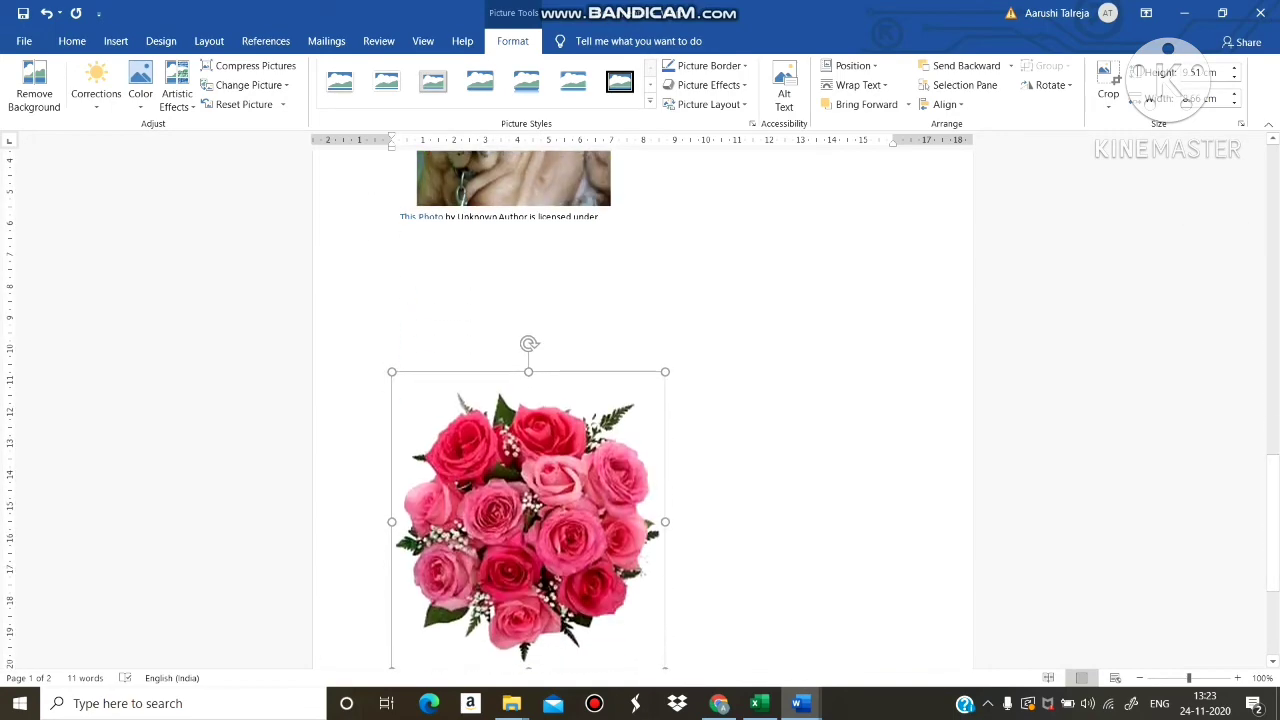
pyautogui.moveTo(560, 450); pyautogui.dragTo(837, 348)
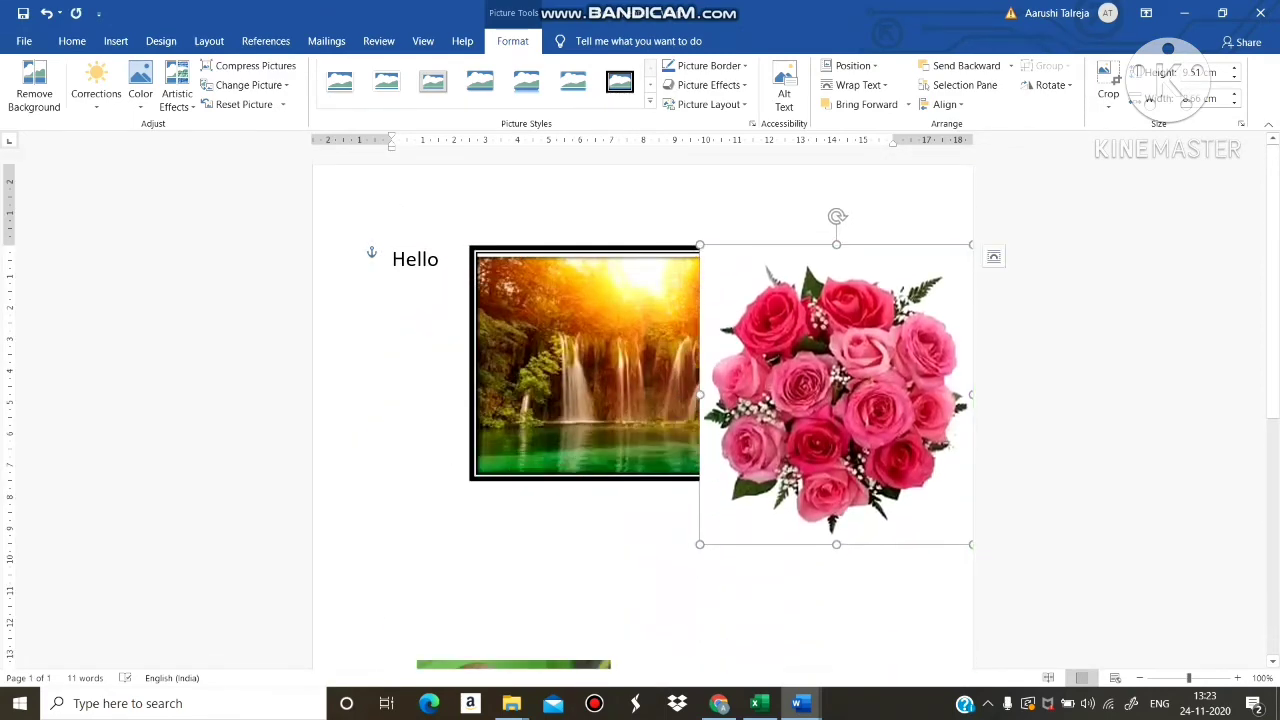
# Step: Shrink the rose bouquet to about 5.33 cm wide, place it right beside the waterfall, and stretch its height to about 7.3 cm
pyautogui.moveTo(699, 544); pyautogui.dragTo(804, 430)
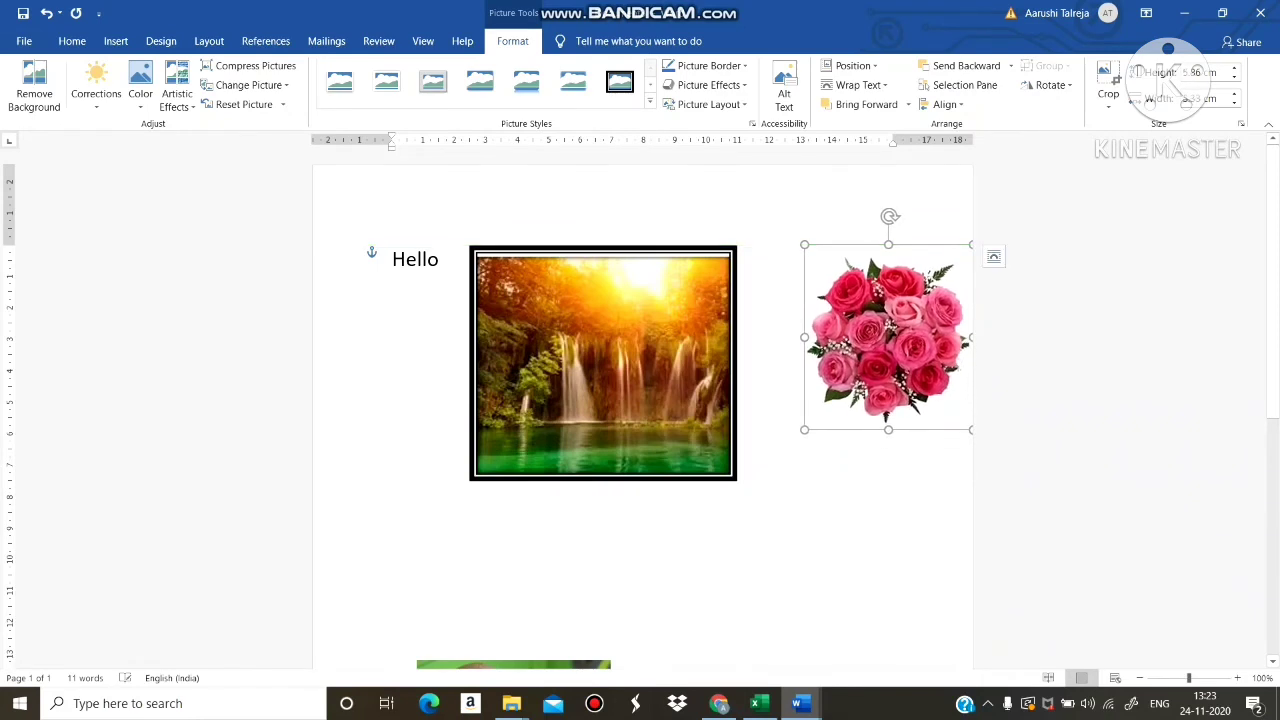
pyautogui.moveTo(888, 337); pyautogui.dragTo(830, 337)
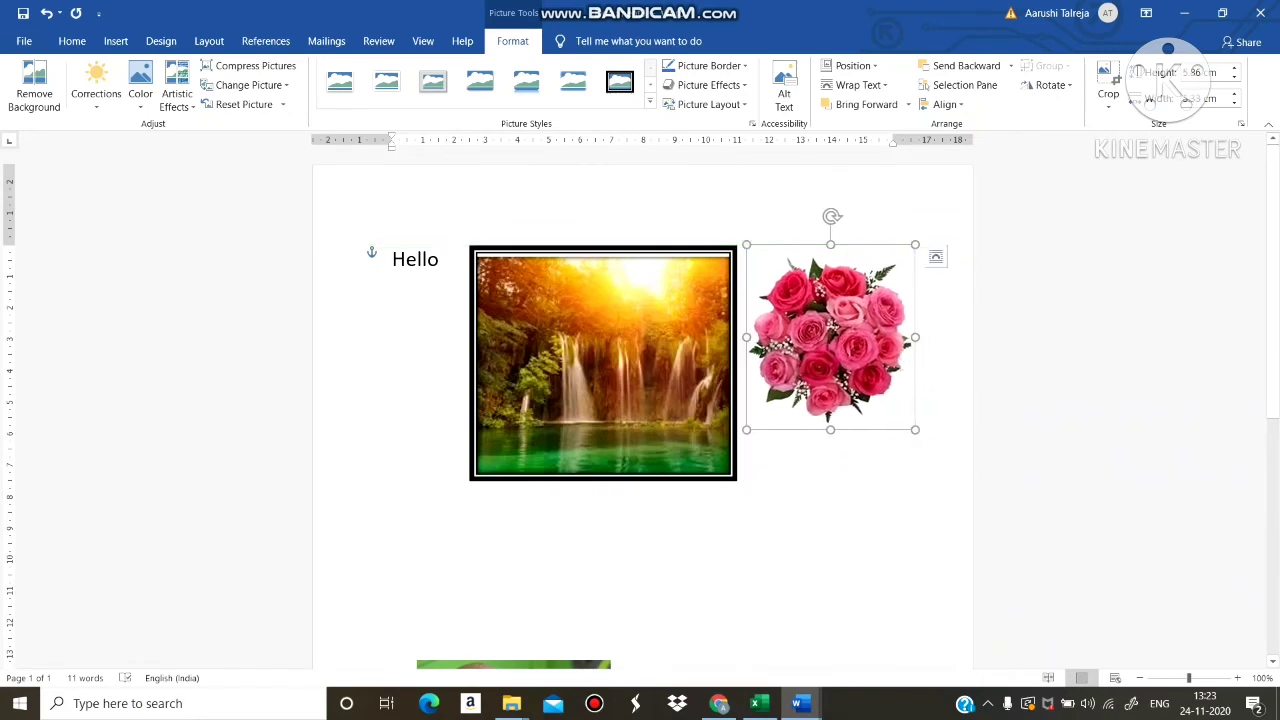
pyautogui.moveTo(830, 430); pyautogui.dragTo(830, 475)
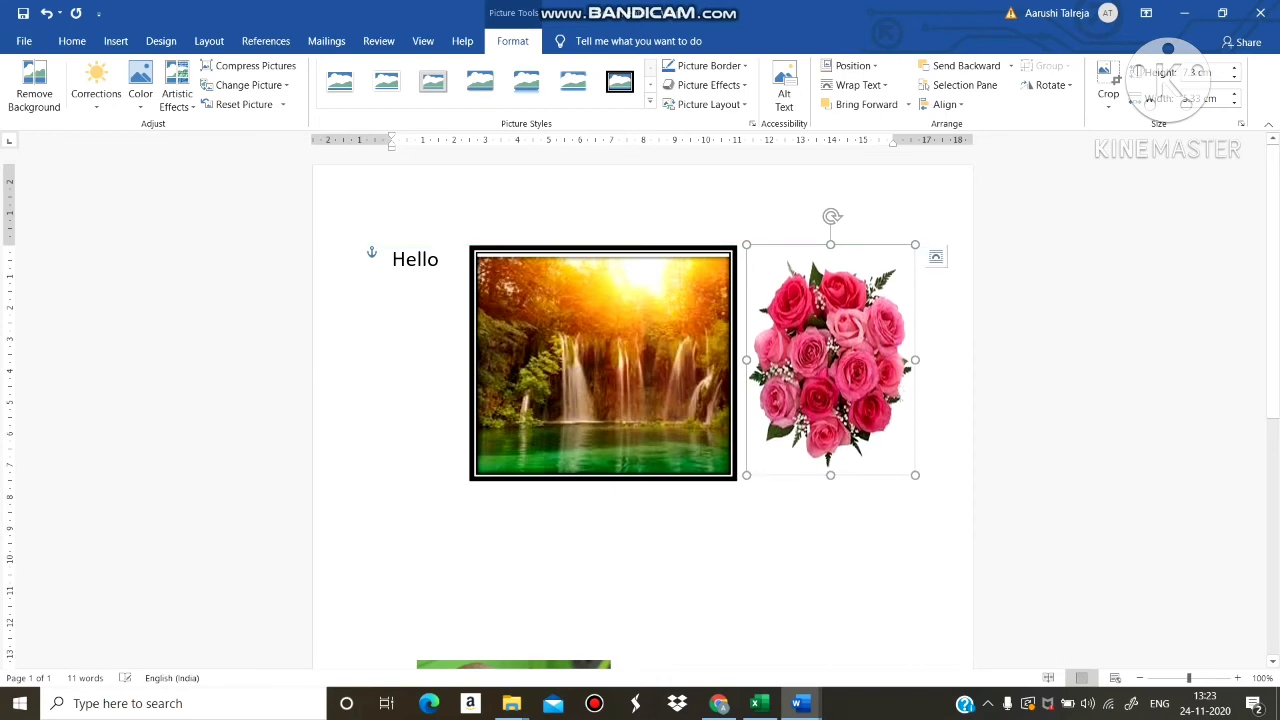
# Step: Try to move the dog picture from its place below the waterfall picture
pyautogui.scroll(-4, 640, 405)
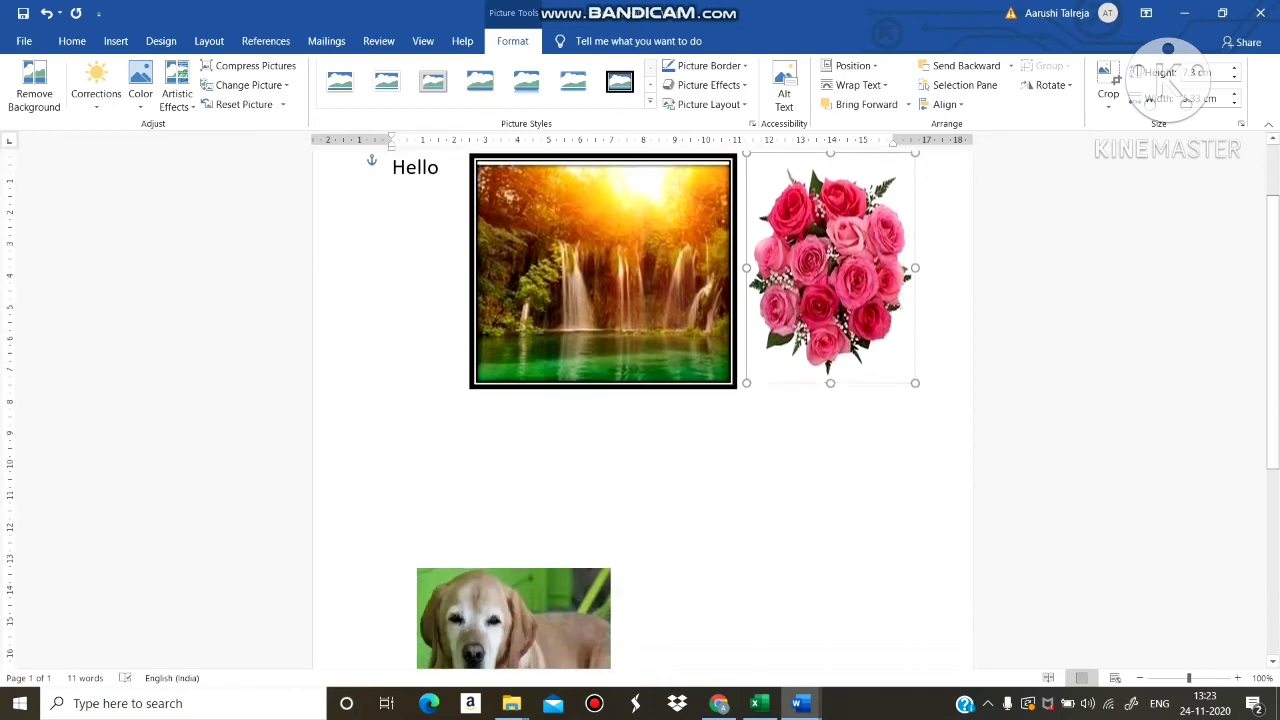
pyautogui.scroll(-1, 640, 405)
pyautogui.moveTo(513, 517); pyautogui.dragTo(530, 525)
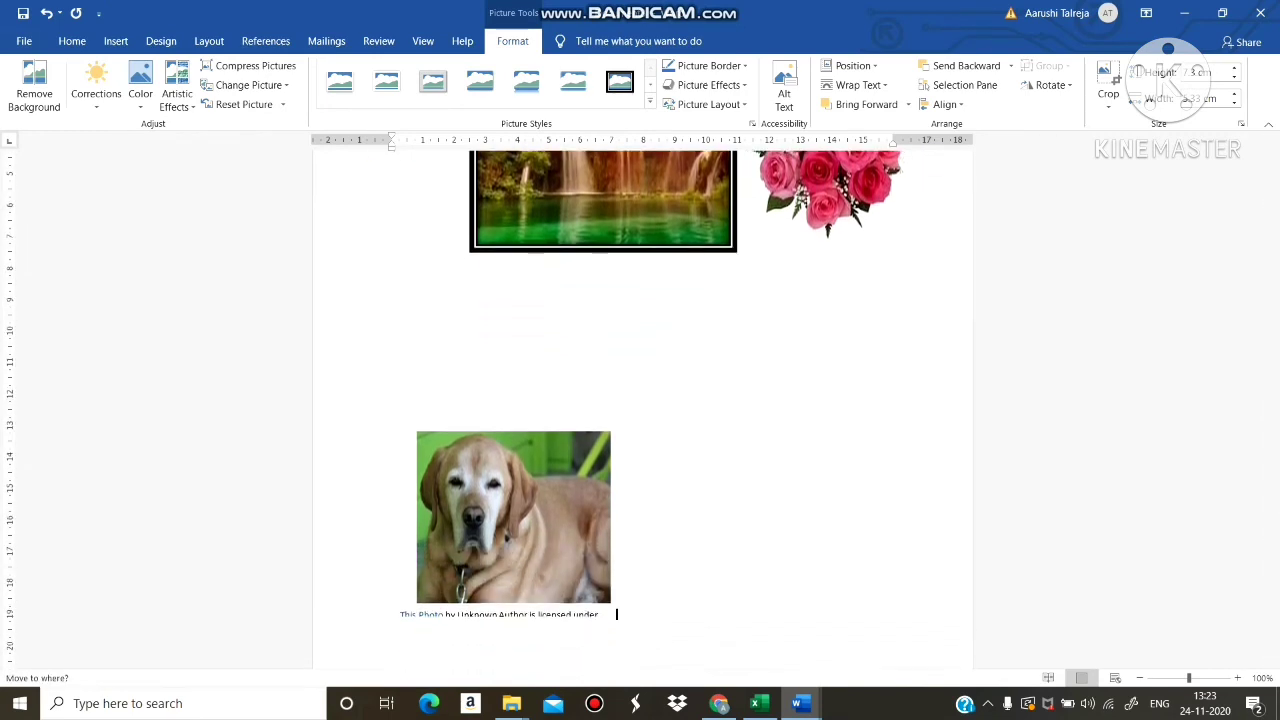